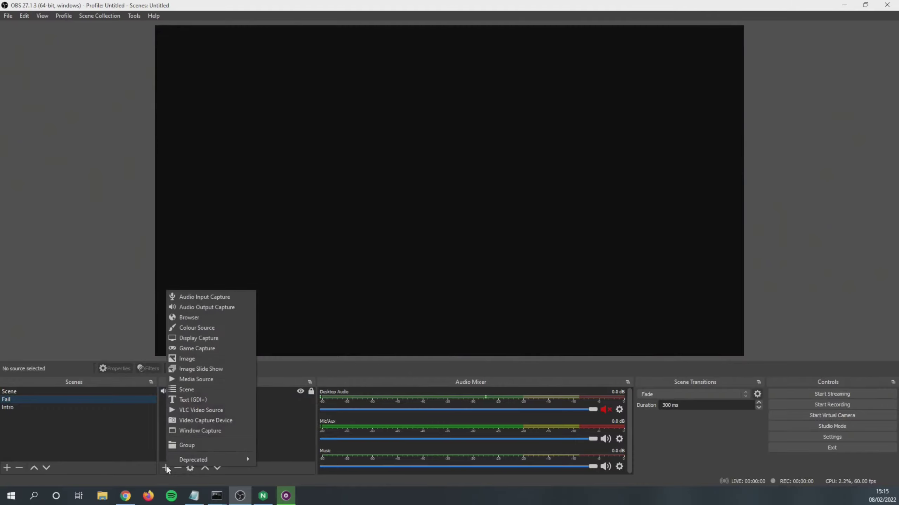
Add a new Image source to the Fail scene using beneath13440 from the Pictures\Background folder
click(198, 359)
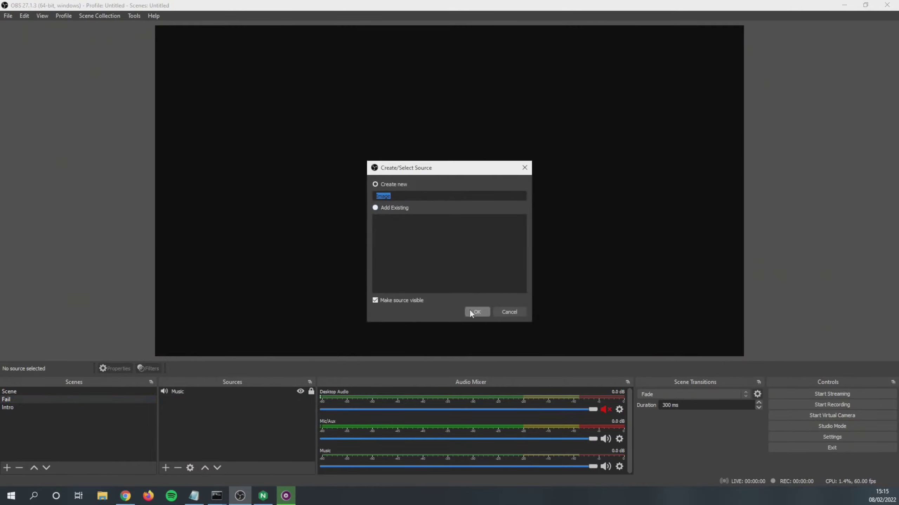
click(471, 312)
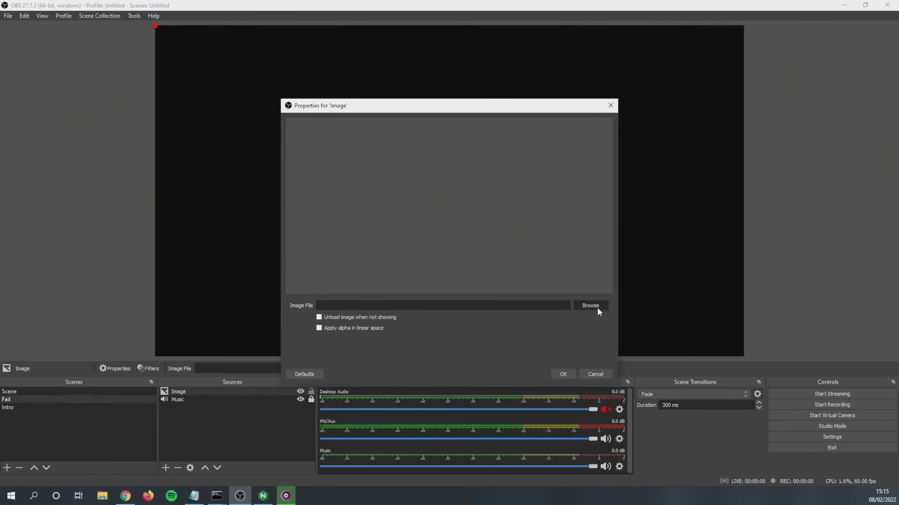
click(597, 308)
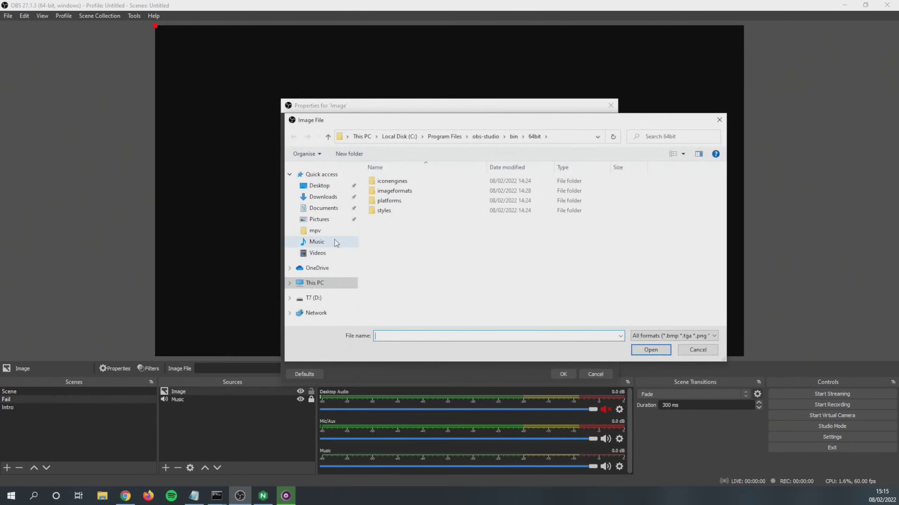
click(336, 219)
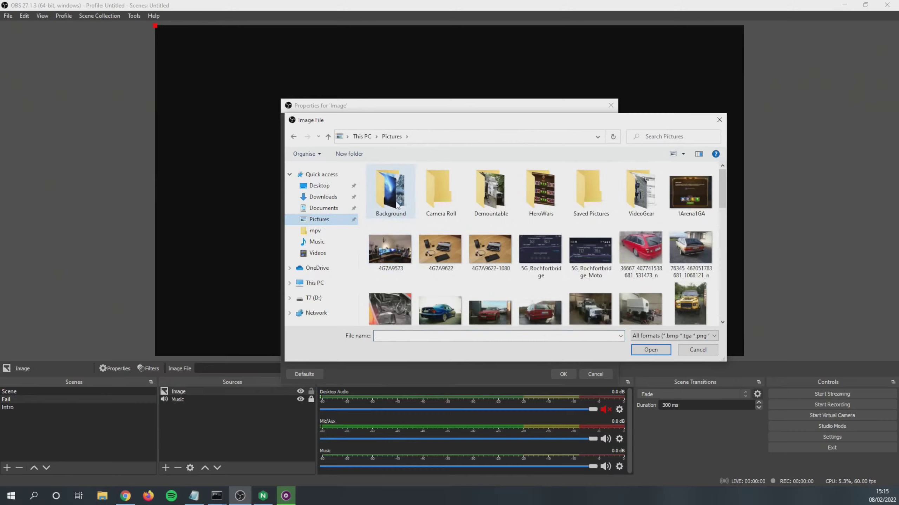
double_click(410, 211)
click(368, 209)
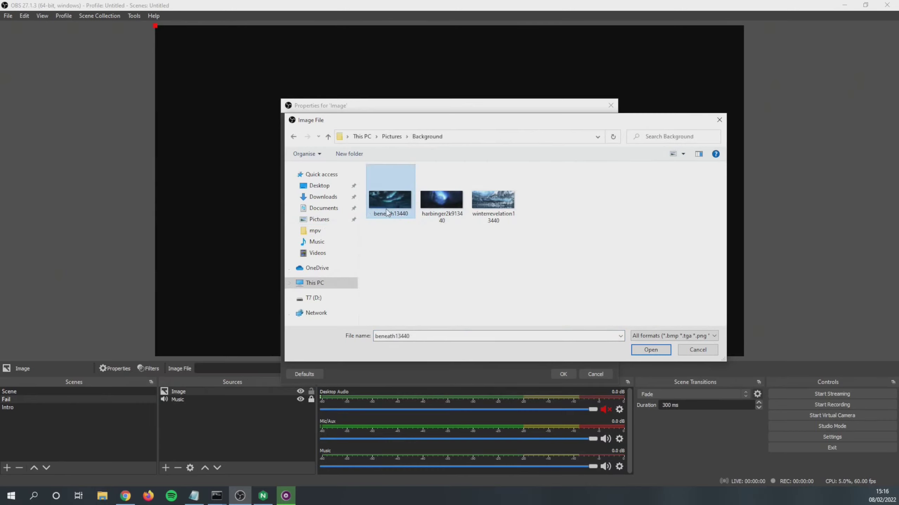
double_click(385, 210)
click(572, 372)
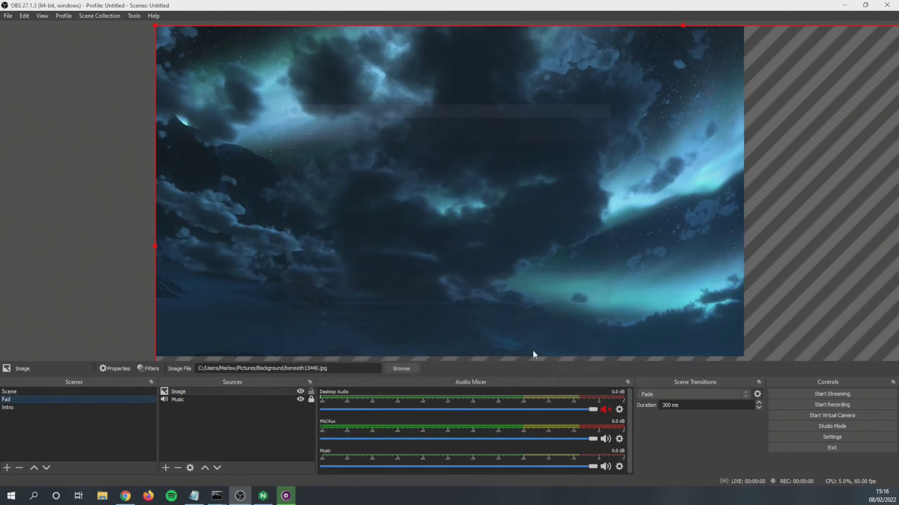
Fit the Fail scene's background image to the screen and lock the source
right_click(374, 178)
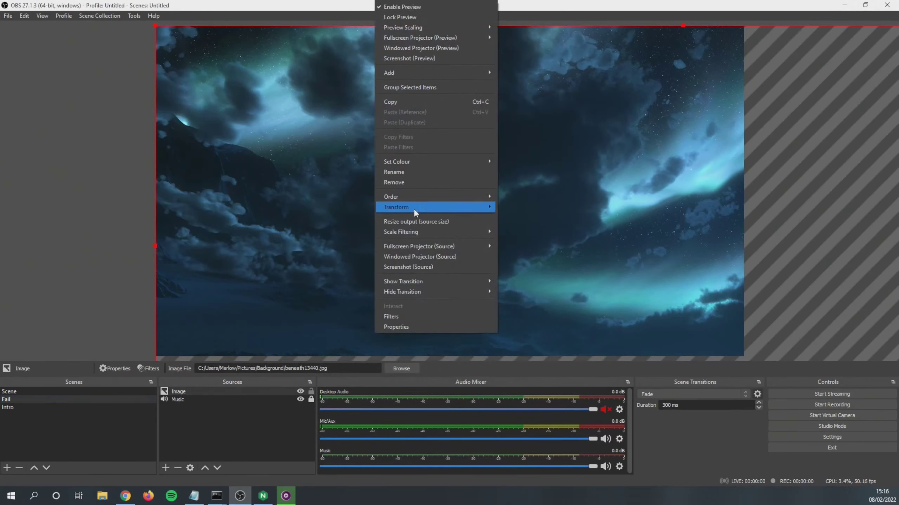
mouse_move(413, 207)
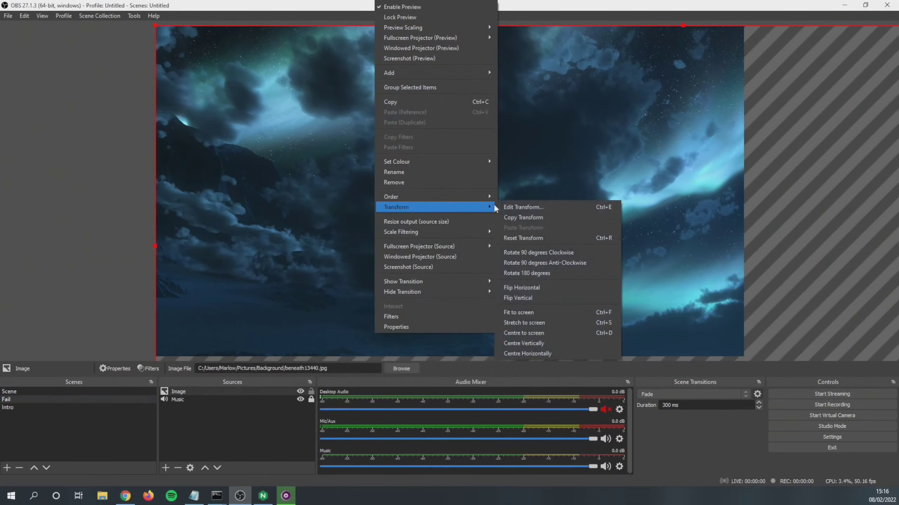
click(523, 313)
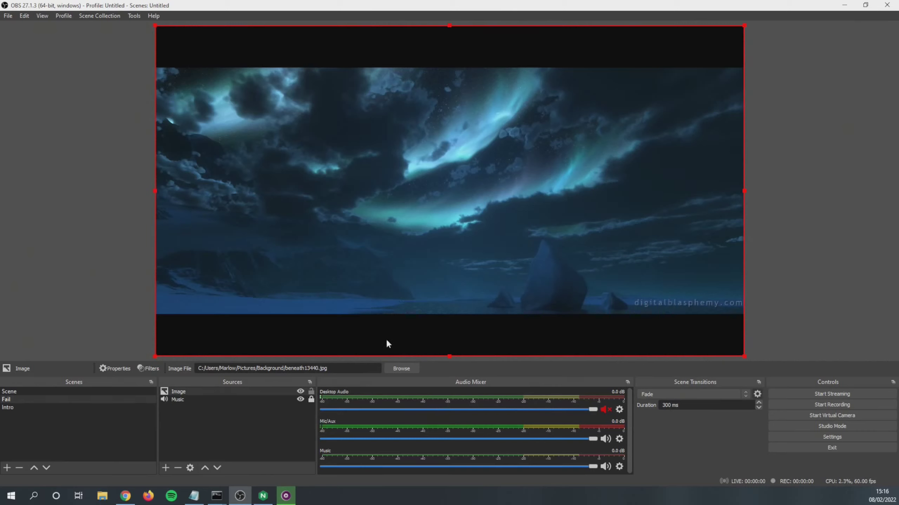
click(312, 393)
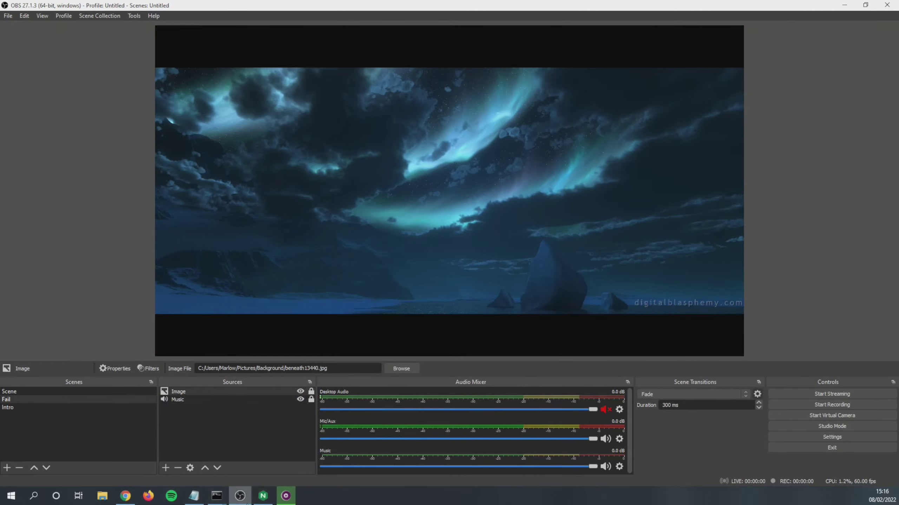
Switch to Loopy NGINX Monitor and the rtmp_stream_1 console to check the incoming stream's status
click(271, 499)
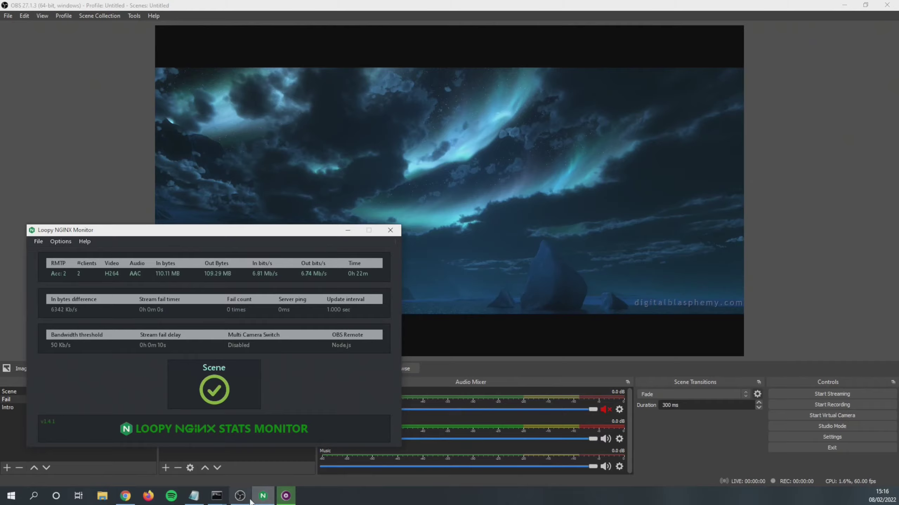
mouse_move(220, 499)
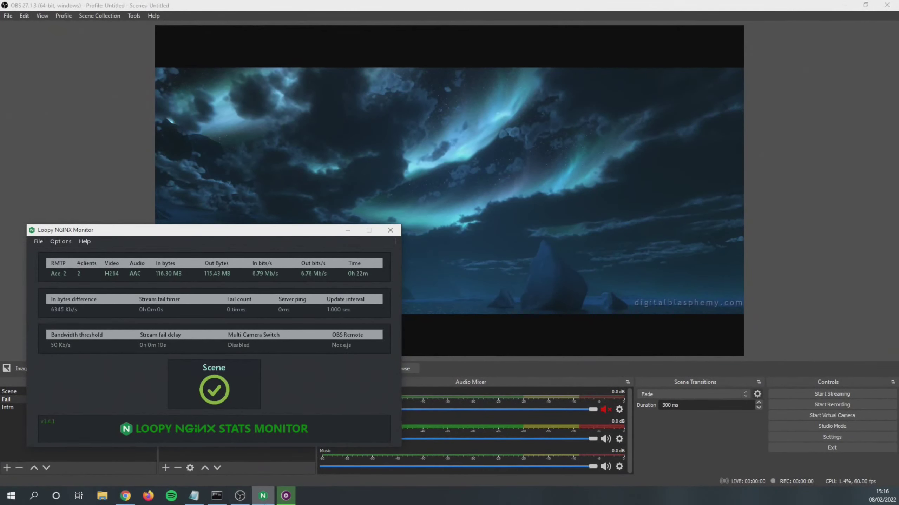
key(alt+Tab)
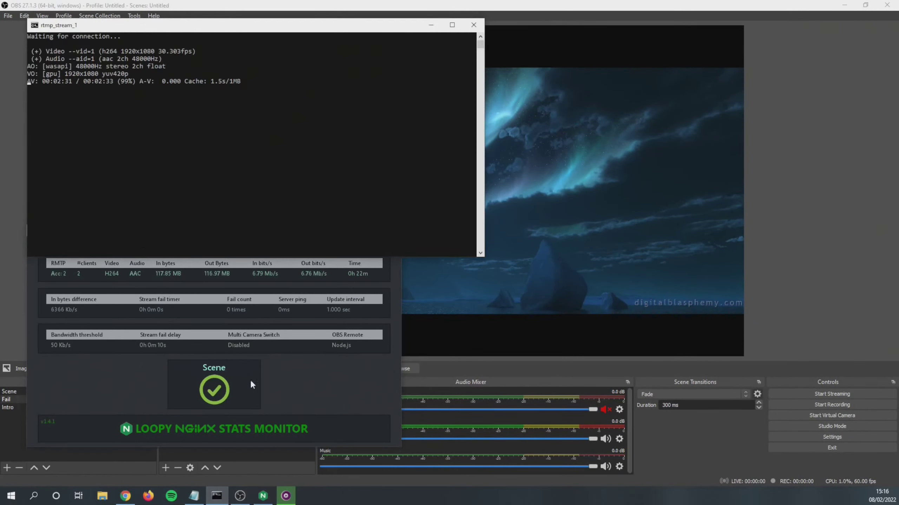
click(365, 400)
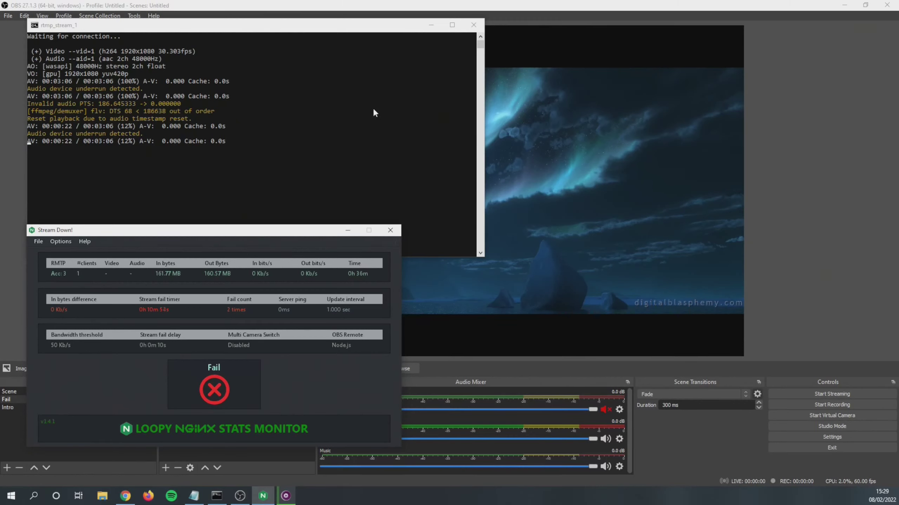
Clear the desktop by closing Loopy NGINX Monitor and mpv, minimizing OBS and moving the rtmp_stream_1 console off the desktop shortcuts
click(390, 230)
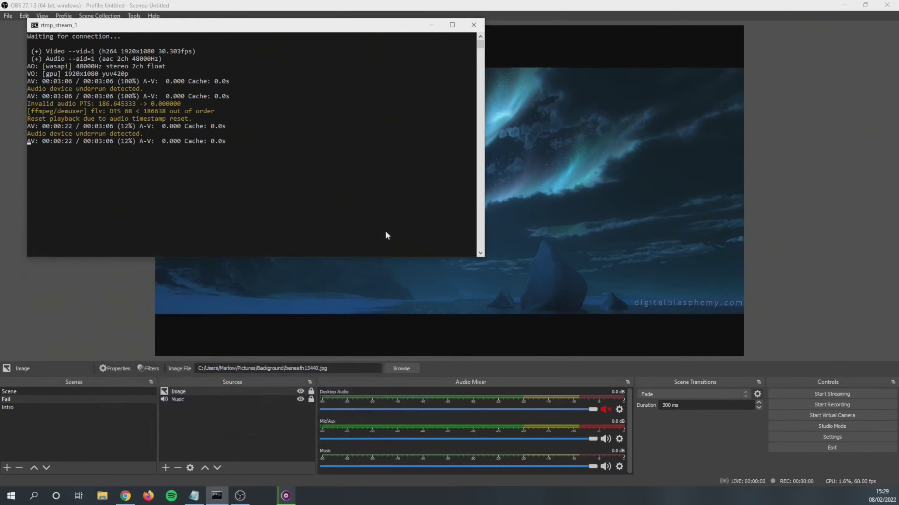
click(845, 5)
click(815, 110)
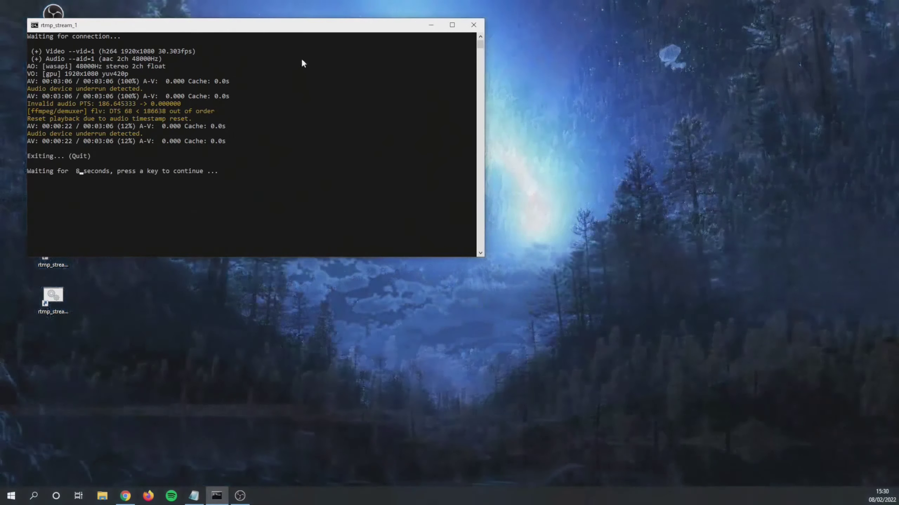
drag(319, 29, 704, 26)
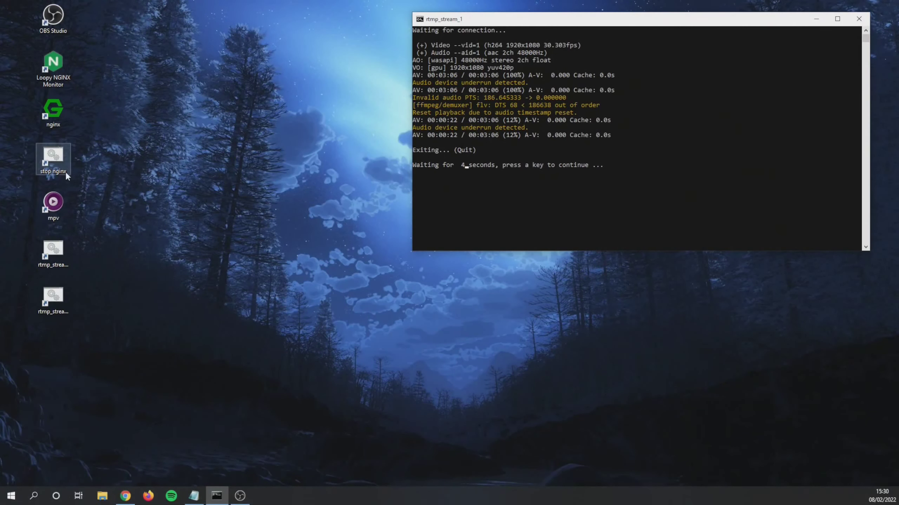
Run the rtmp_stream_2 script despite the SmartScreen block and arrange both stream consoles on the desktop
click(87, 308)
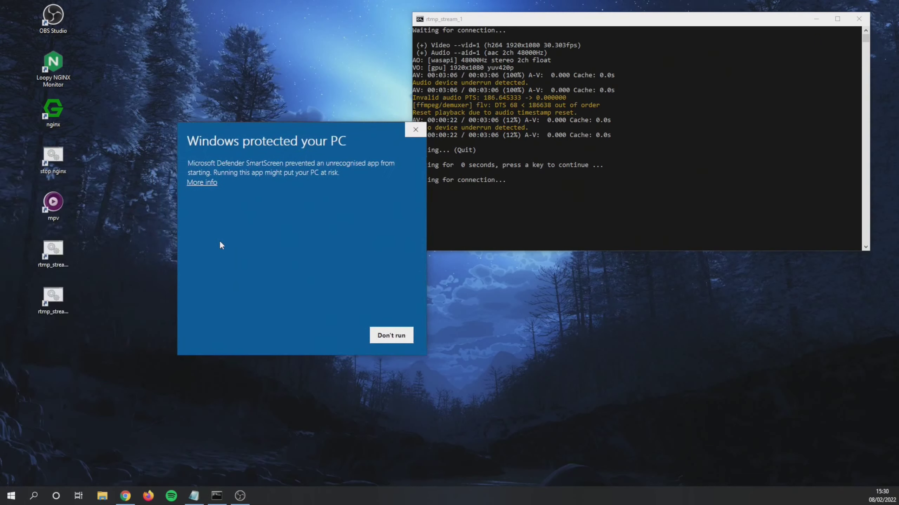
click(200, 182)
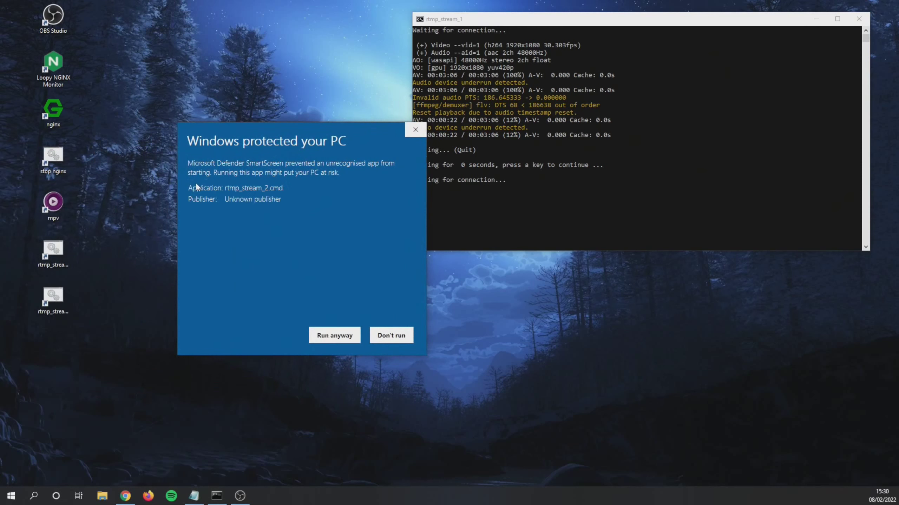
click(336, 337)
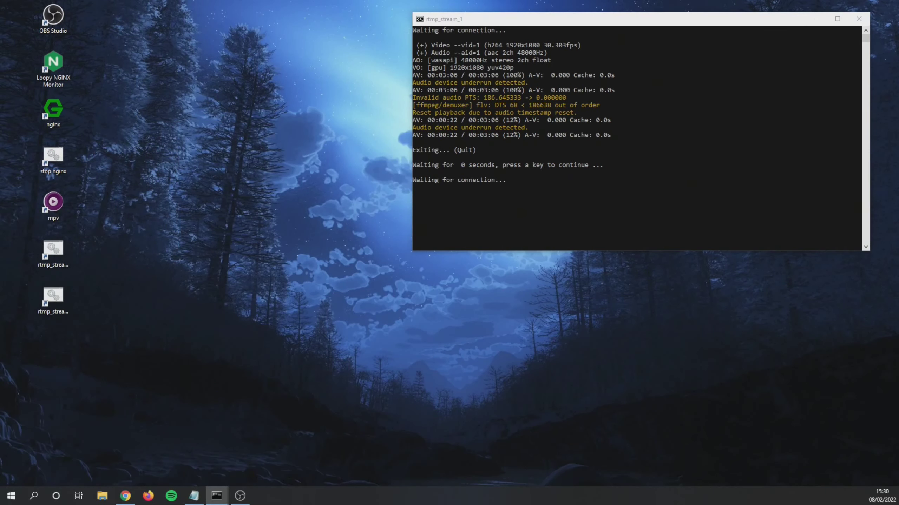
drag(666, 257, 307, 161)
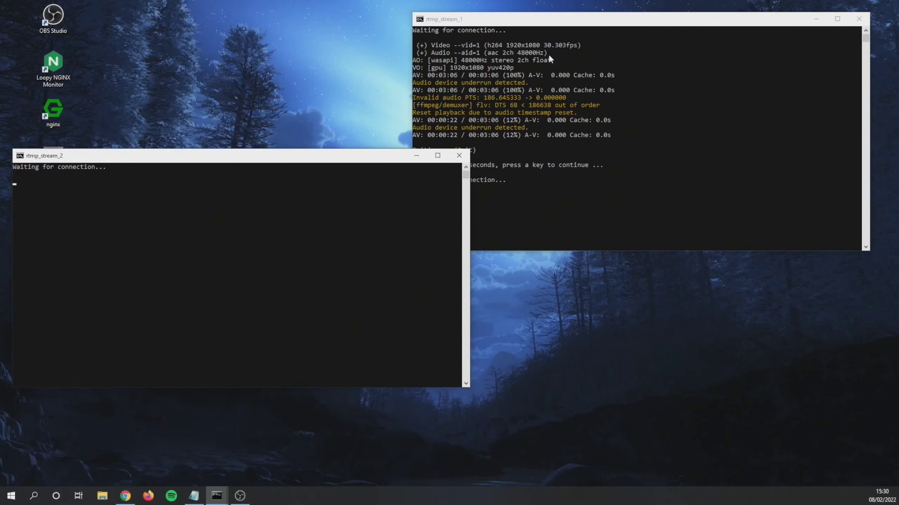
drag(514, 23, 116, 28)
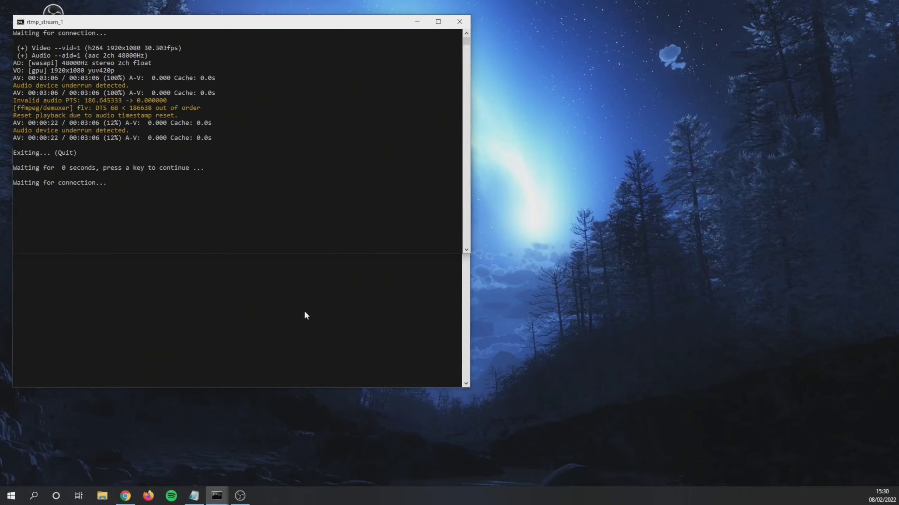
Close the rtmp_stream_1 script in Notepad and open the config file from Documents\Loopy NGINX Monitor for editing
click(194, 495)
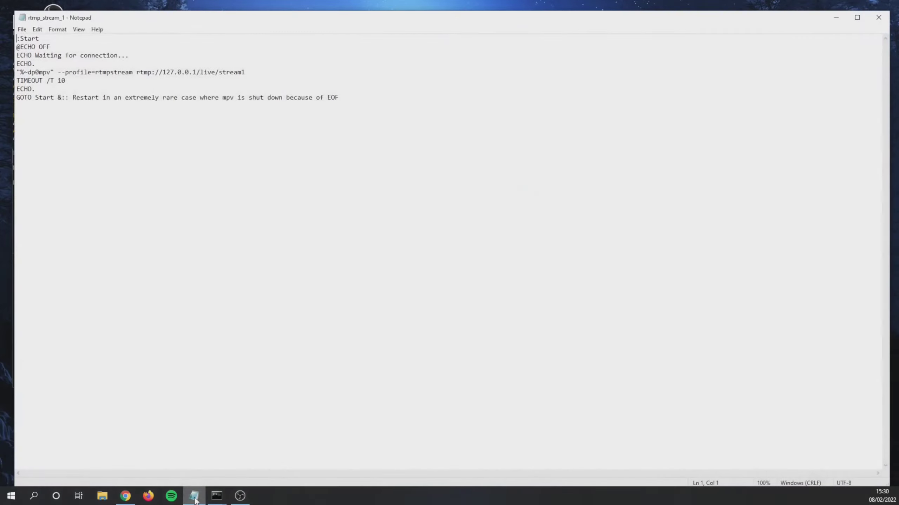
click(878, 17)
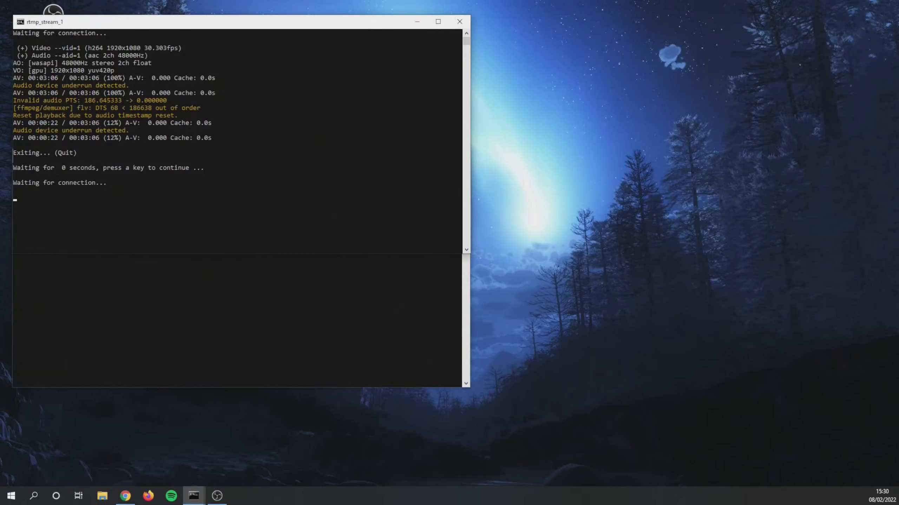
click(102, 496)
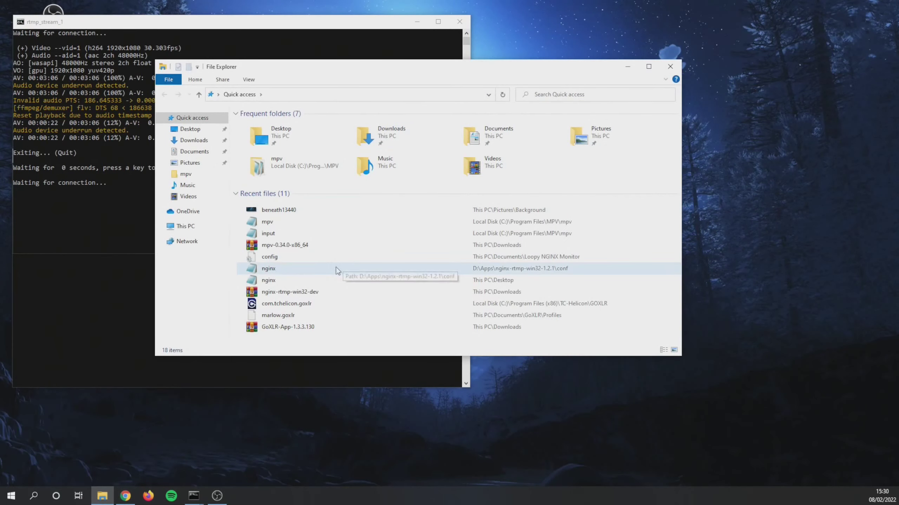
click(194, 152)
double_click(269, 134)
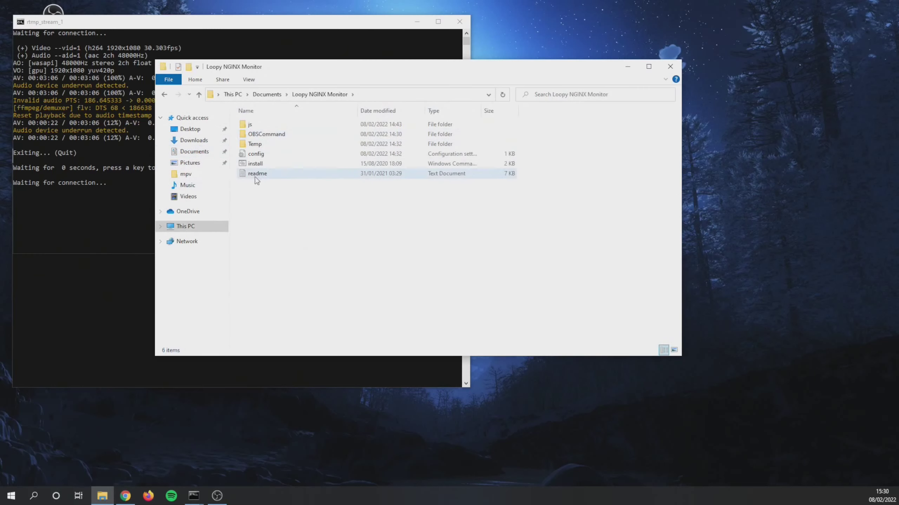
right_click(257, 154)
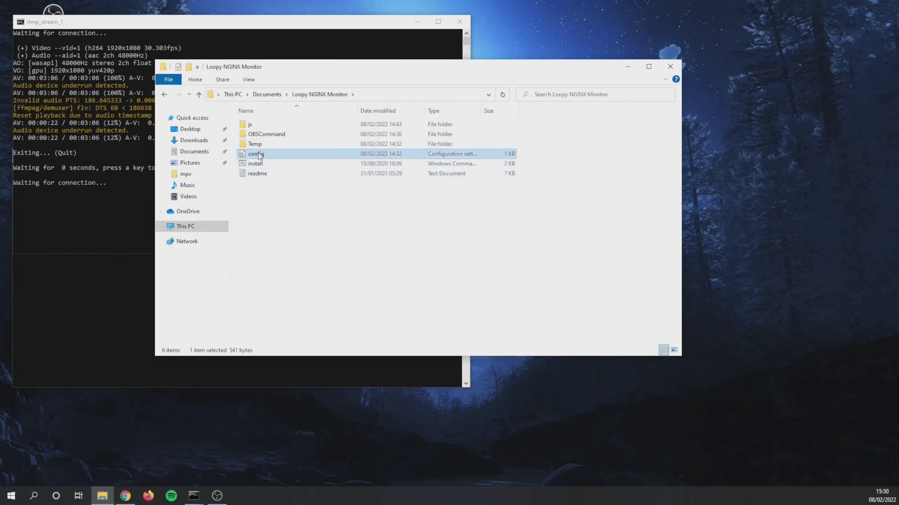
click(283, 181)
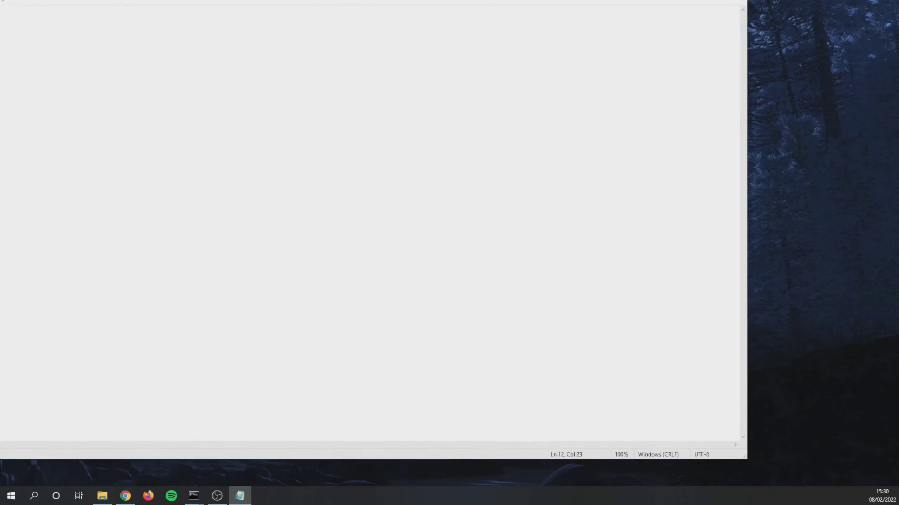
drag(128, 12, 140, 15)
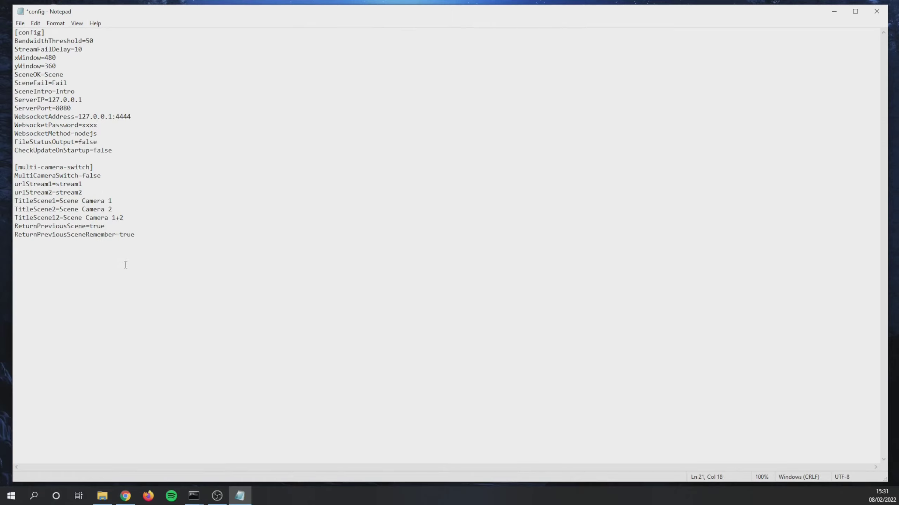
Set TitleScene1 to Scene1, TitleScene2 to Scene2 and TitleScene12 to SceneBoth in the multi-camera-switch section
key(shift+End)
key(shift+Left)
key(BackSpace)
key(shift+End)
key(shift+Left)
key(BackSpace)
key(shift+End)
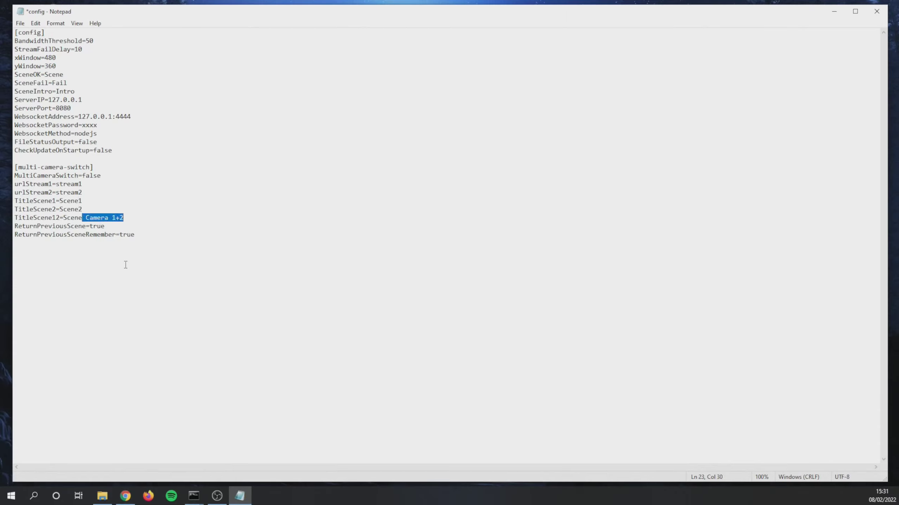
key(BackSpace)
text(Both)
Enable multi-camera switching in the config by setting MultiCameraSwitch to true
click(110, 176)
key(BackSpace)
key(BackSpace)
key(BackSpace)
key(BackSpace)
key(BackSpace)
text(true)
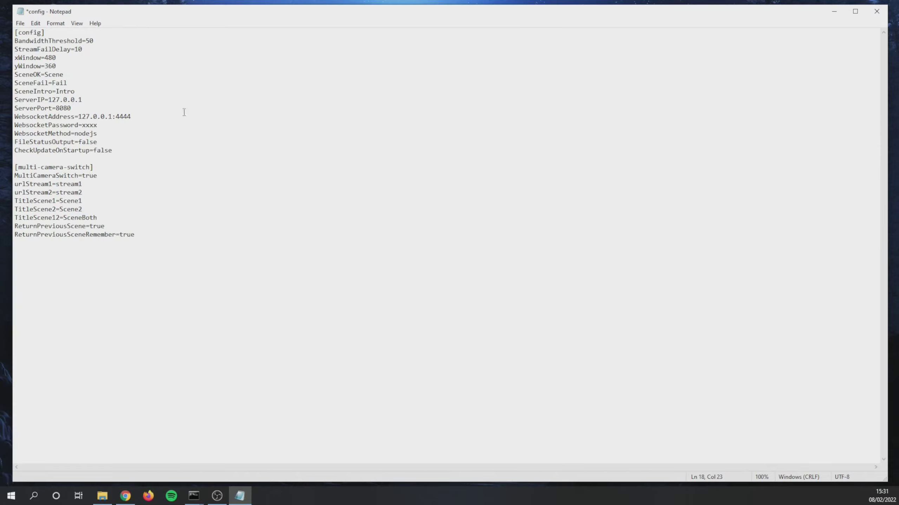
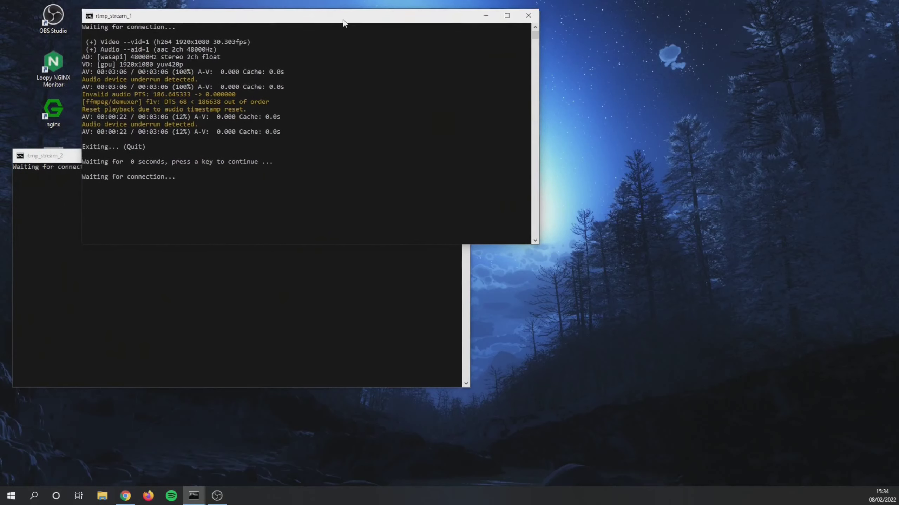
Stack the rtmp_stream_2 console below the first one, launch Loopy NGINX Monitor and place its window over the OBS preview
drag(76, 158, 136, 177)
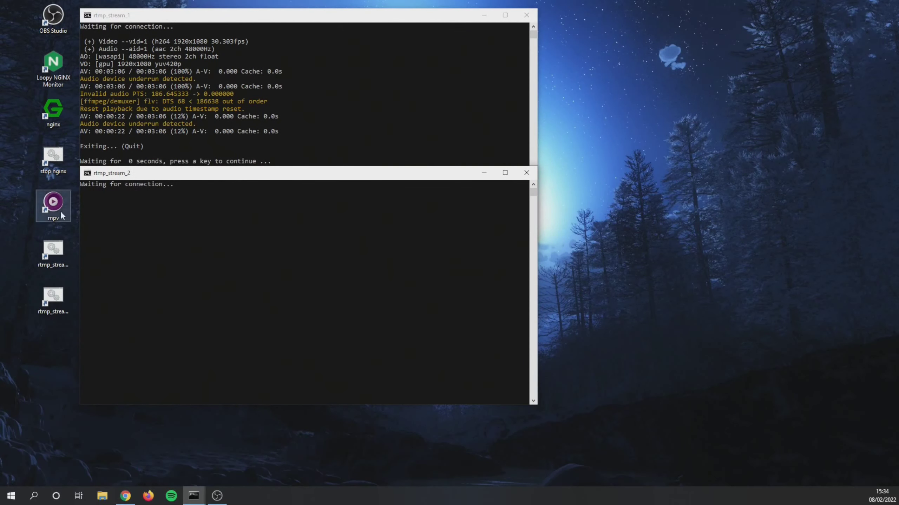
double_click(53, 71)
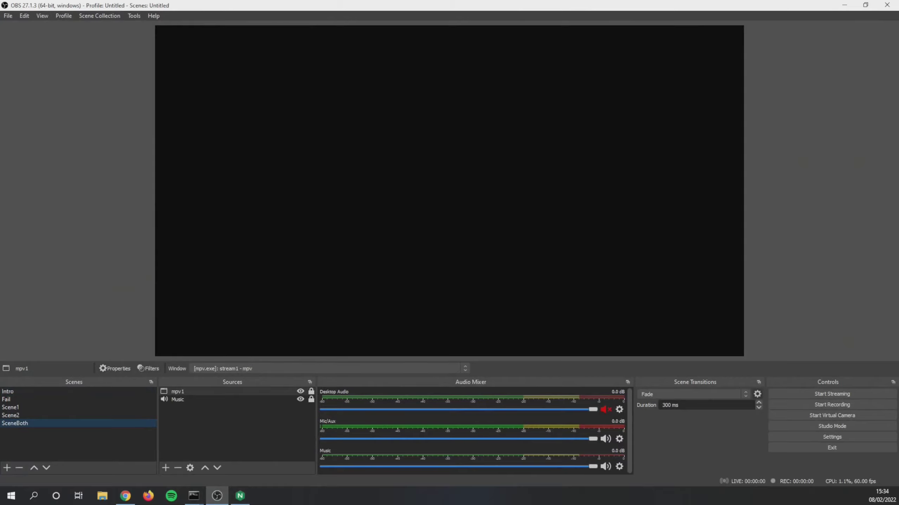
drag(585, 153, 425, 38)
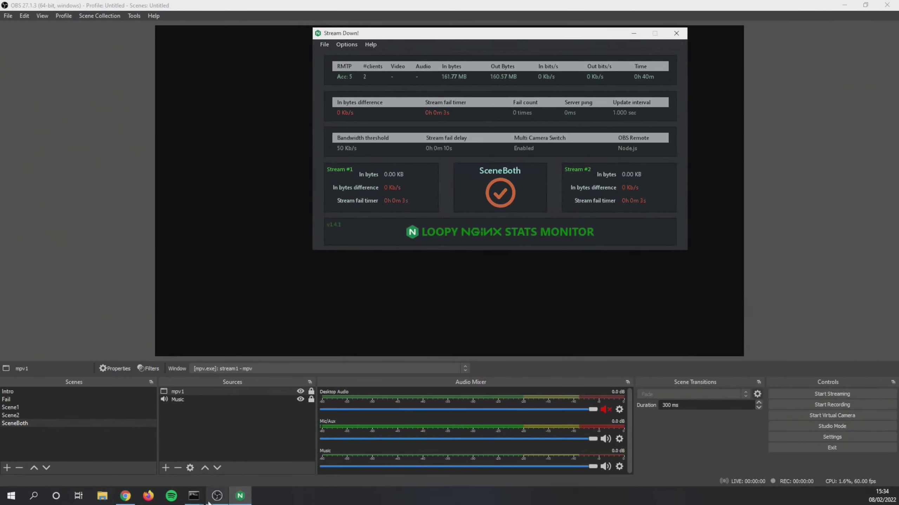
Bring the rtmp_stream_1 and rtmp_stream_2 consoles and Loopy NGINX Monitor in front of OBS, with the phone mirror window alongside
click(170, 472)
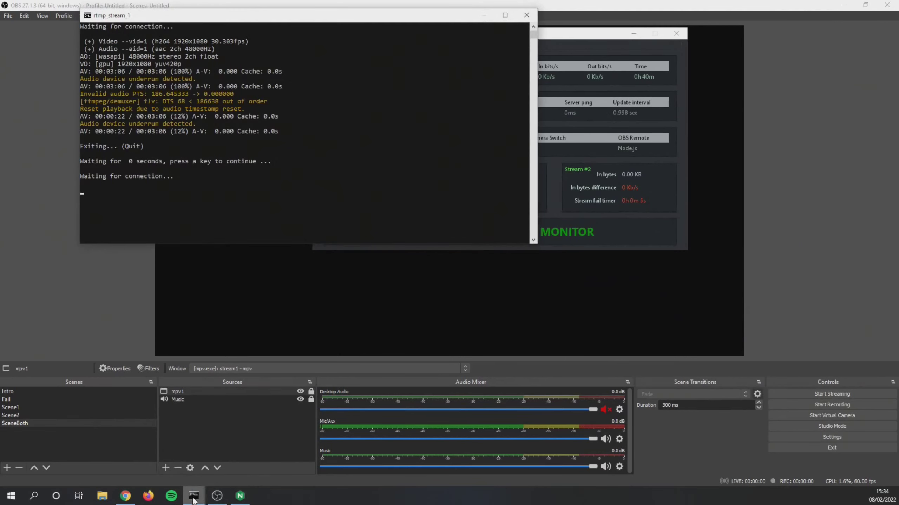
mouse_move(194, 497)
click(212, 473)
click(653, 240)
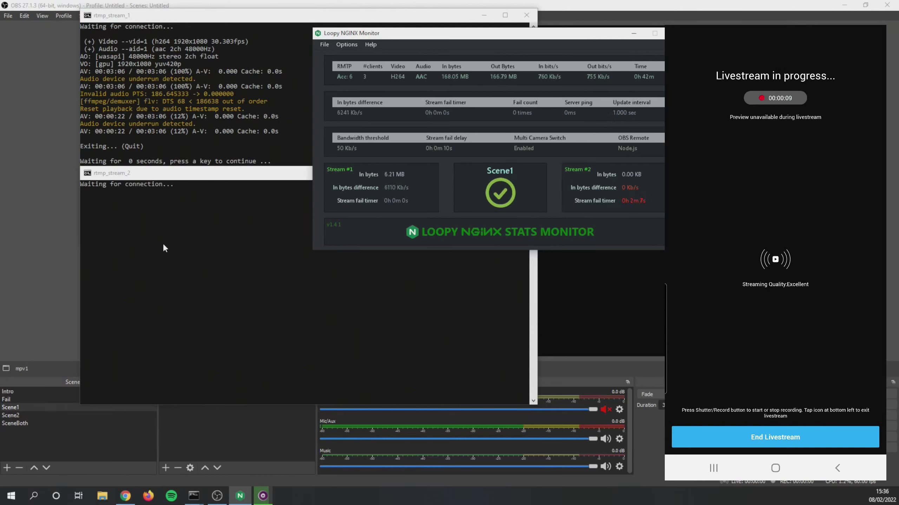
click(273, 498)
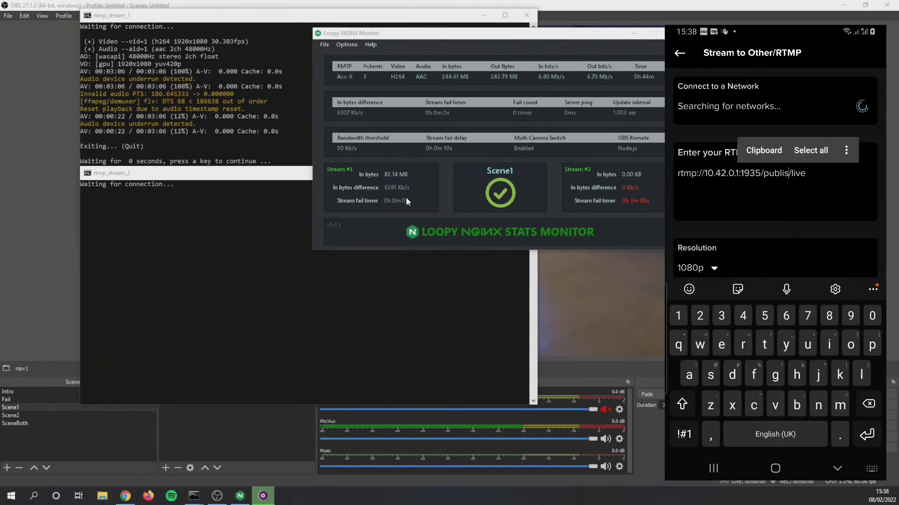
Change the path in the phone's RTMP URL from the publish path to /live/stream2
key(BackSpace)
key(BackSpace)
key(BackSpace)
key(BackSpace)
key(BackSpace)
key(BackSpace)
key(BackSpace)
click(766, 174)
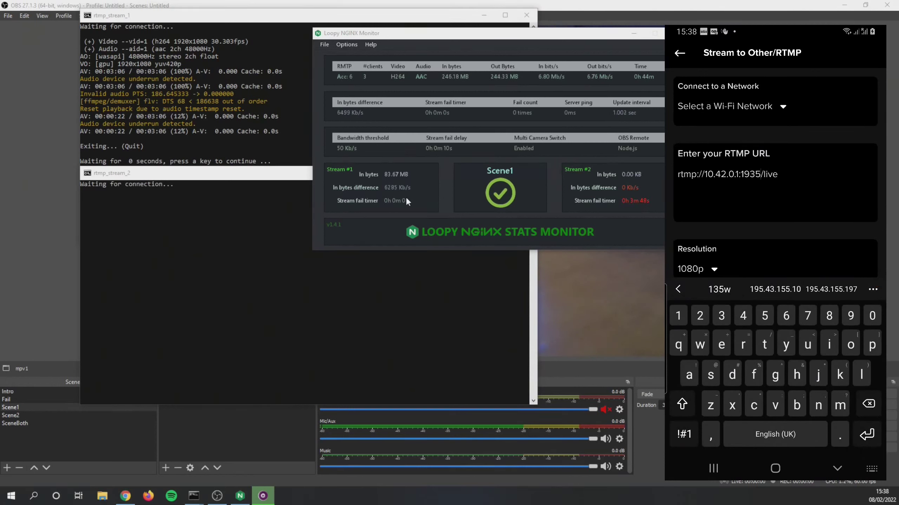
key(BackSpace)
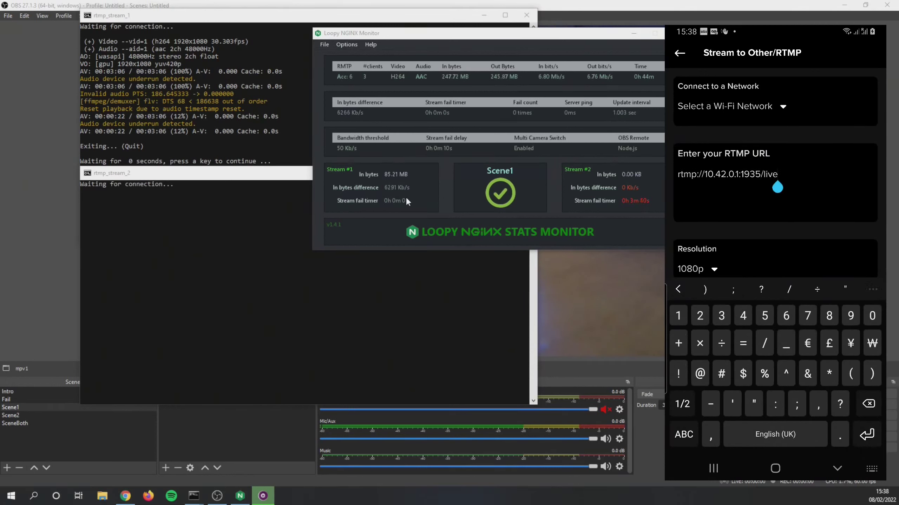
text(/)
text(s)
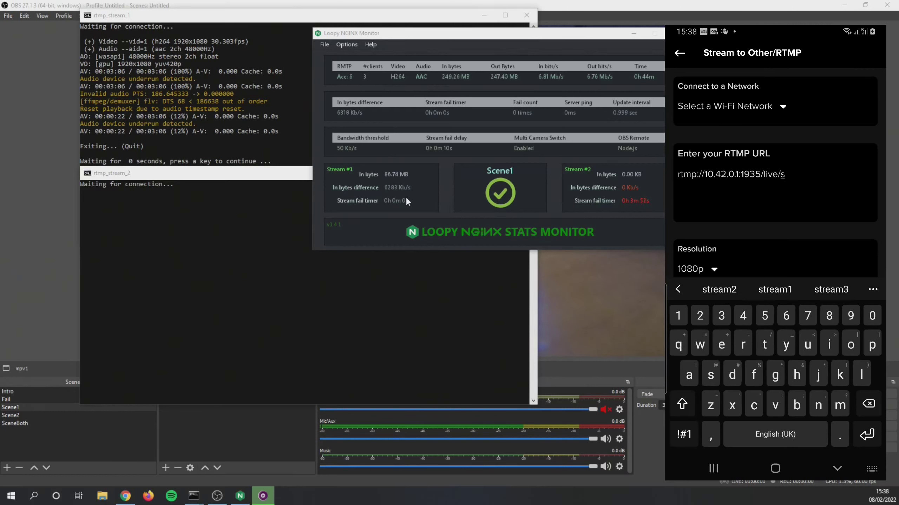
text(tream2)
Replace the server address and port in the phone's RTMP URL with 10.55.199.7, keeping the /live/stream2 path
click(761, 174)
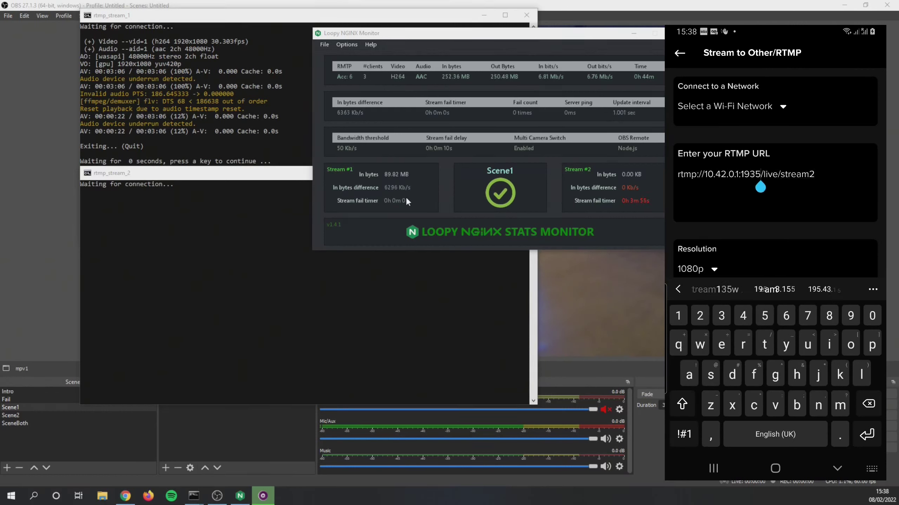
key(BackSpace)
key(BackSpace)
key(BackSpace)
key(BackSpace)
key(BackSpace)
key(BackSpace)
key(BackSpace)
key(BackSpace)
key(BackSpace)
key(BackSpace)
key(BackSpace)
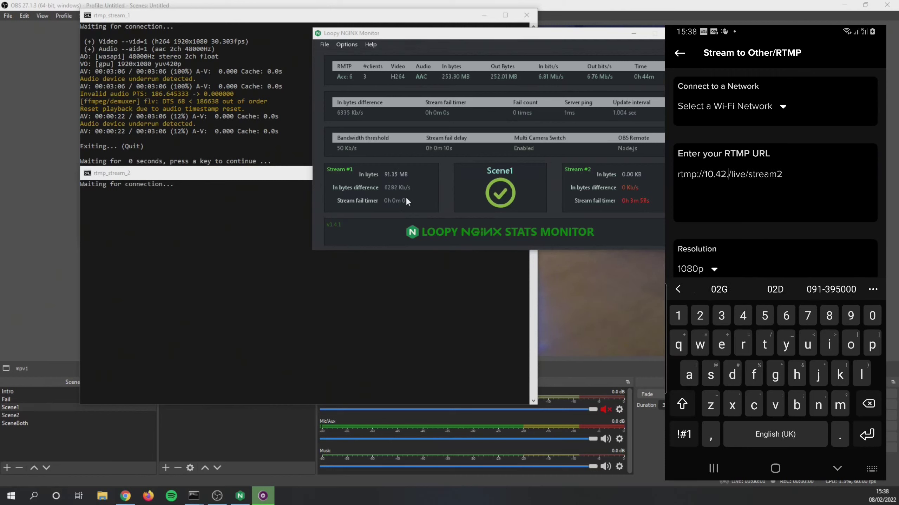
text(55.1)
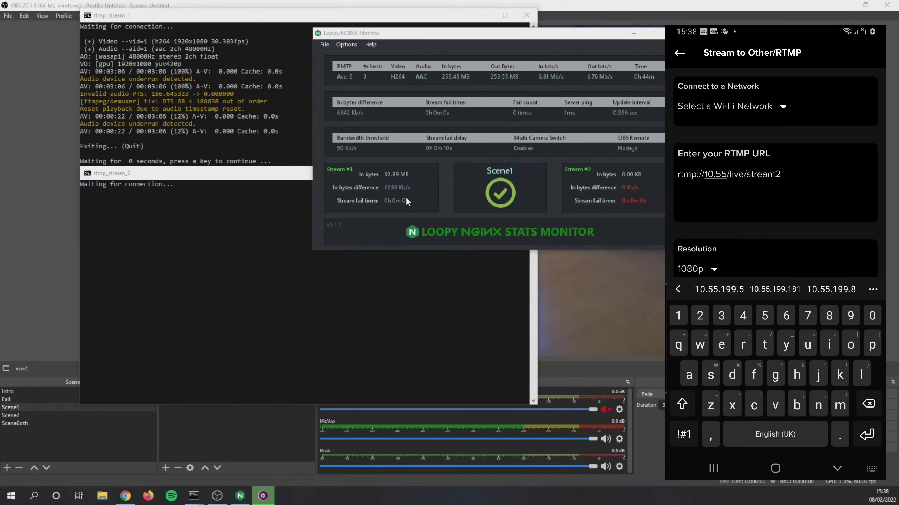
text(99.7)
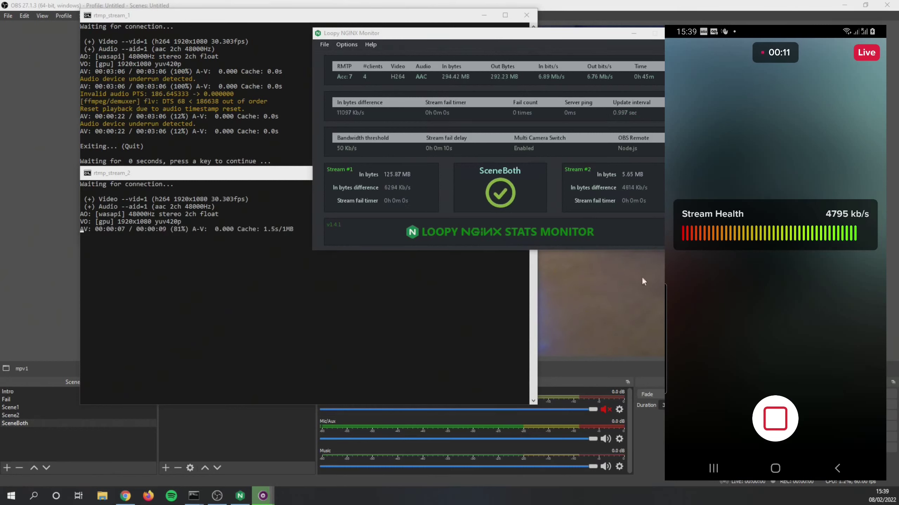
Switch to OBS and add a new Window Capture source named mpv2 to SceneBoth
mouse_move(263, 496)
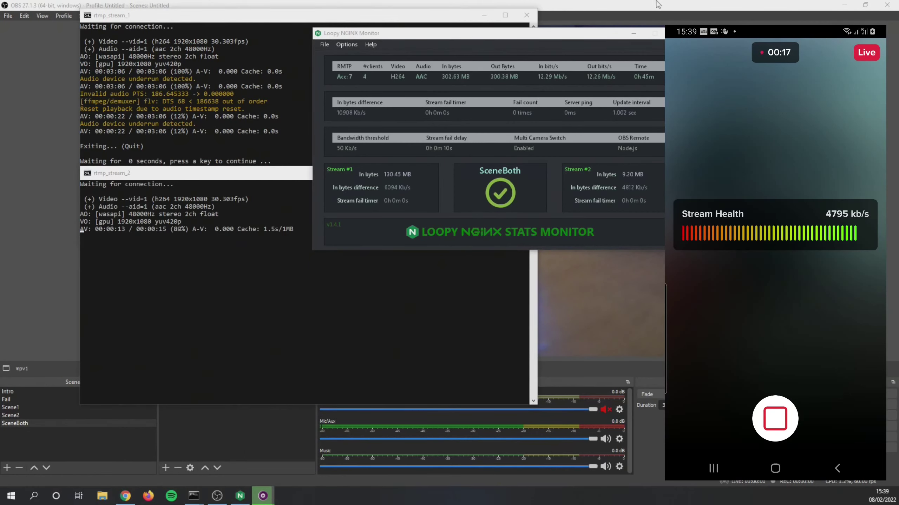
click(655, 2)
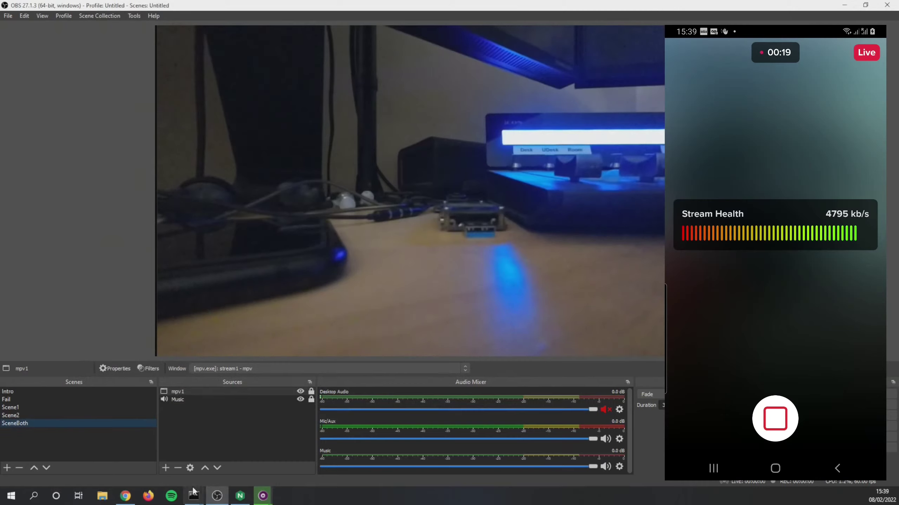
click(165, 468)
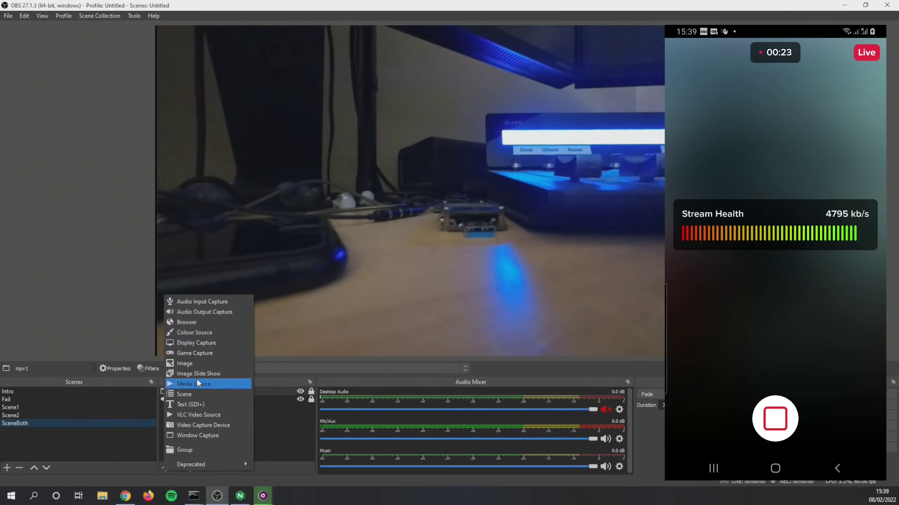
click(190, 436)
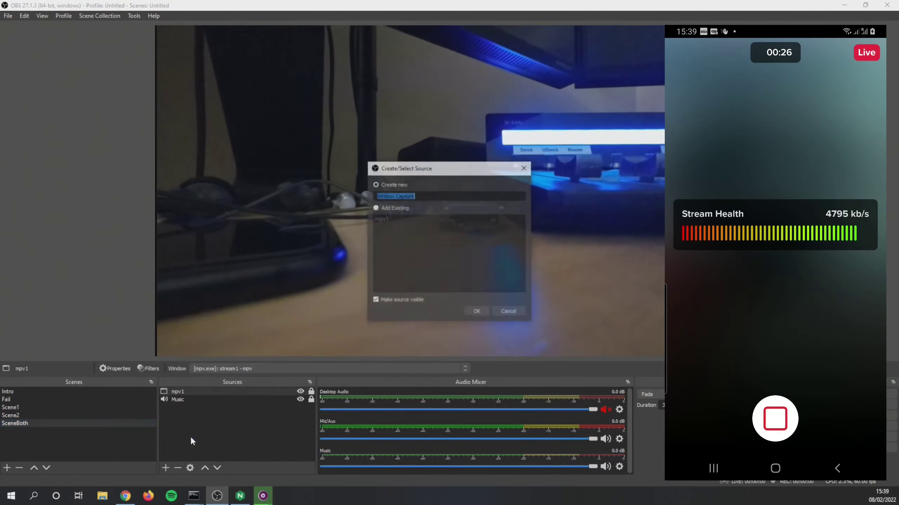
click(378, 209)
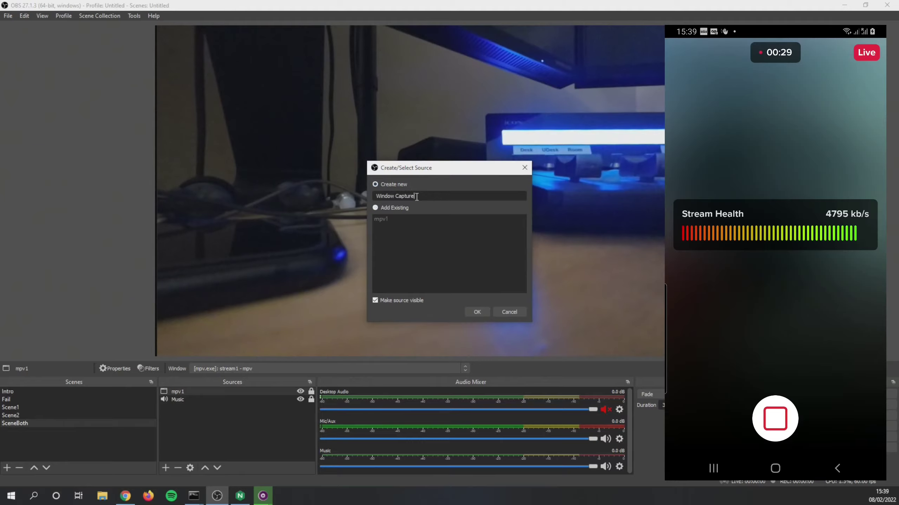
drag(416, 197, 347, 184)
text(mpv2)
click(478, 313)
Configure mpv2 to capture [mpv.exe]: stream2 - mpv using Windows 10 (1903 and up), requiring a window title match
click(376, 306)
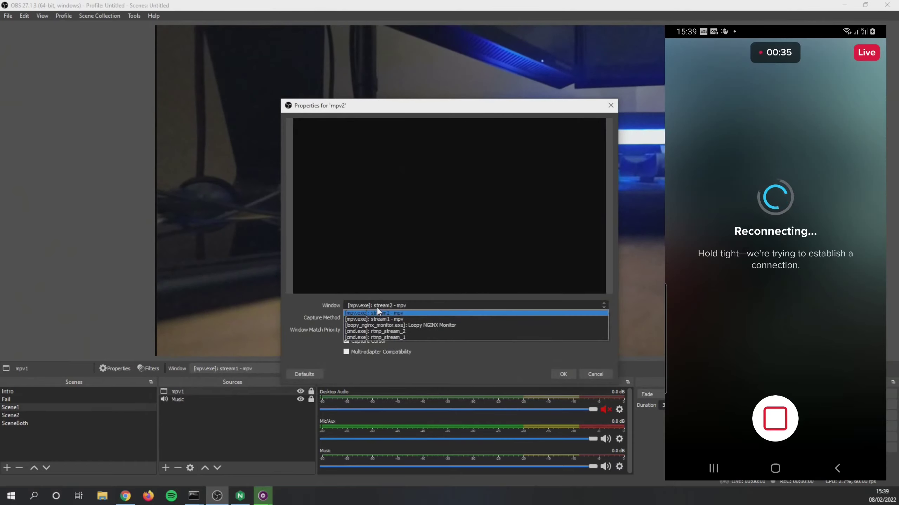
click(379, 331)
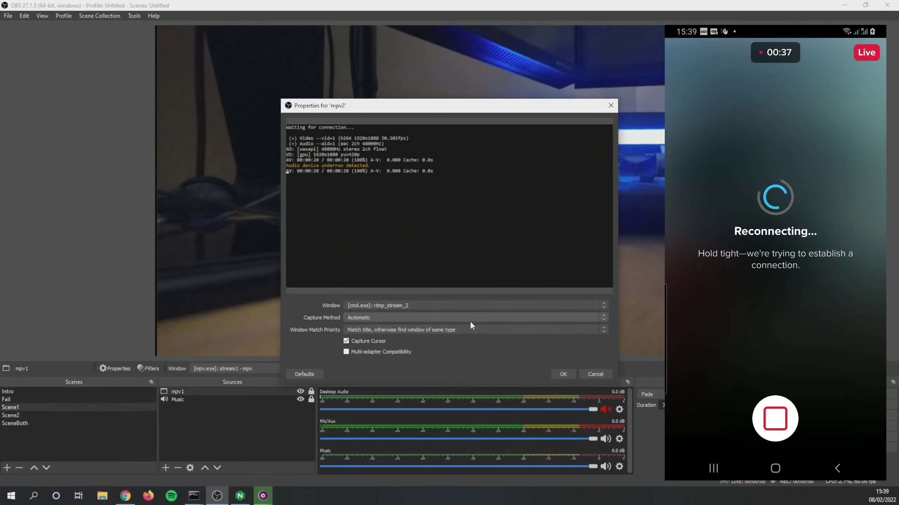
click(395, 330)
click(396, 337)
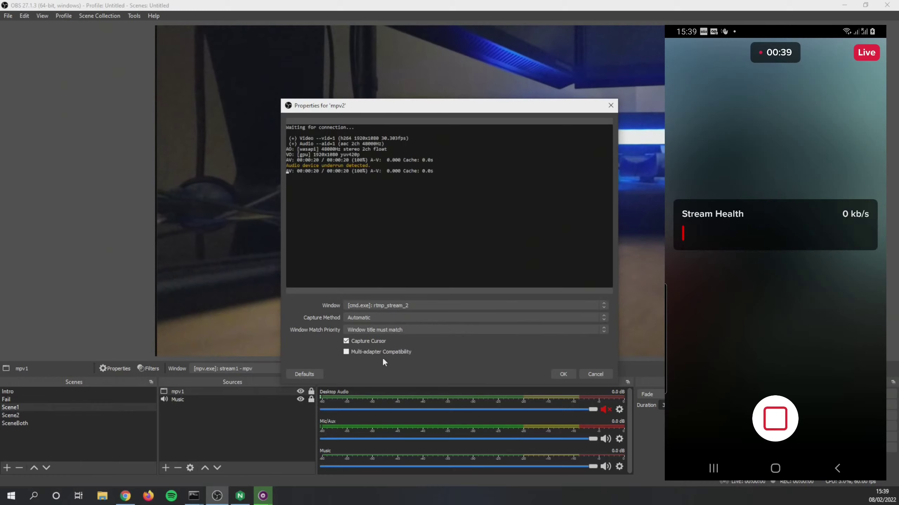
click(396, 317)
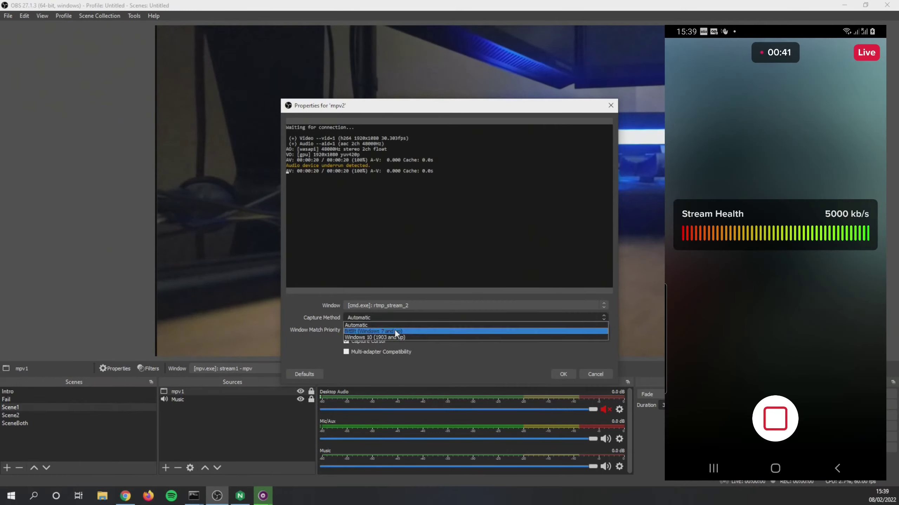
click(393, 338)
click(399, 306)
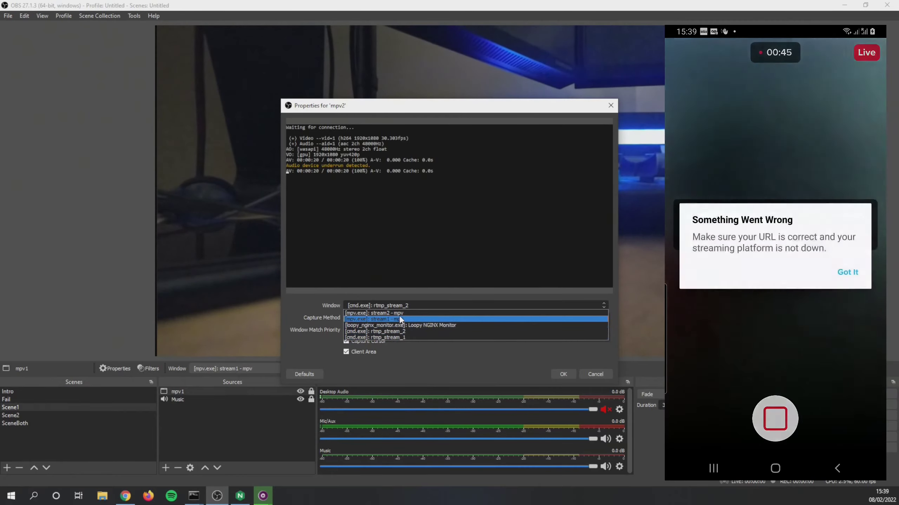
click(400, 313)
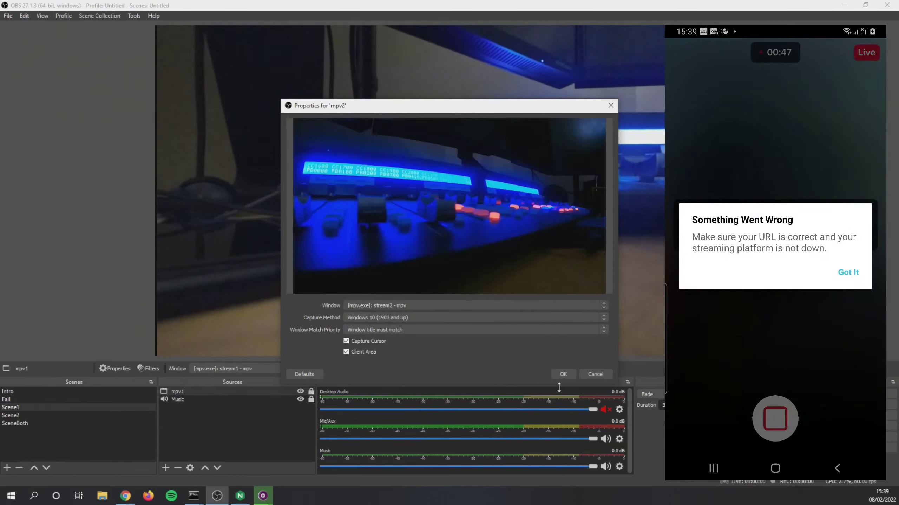
click(563, 375)
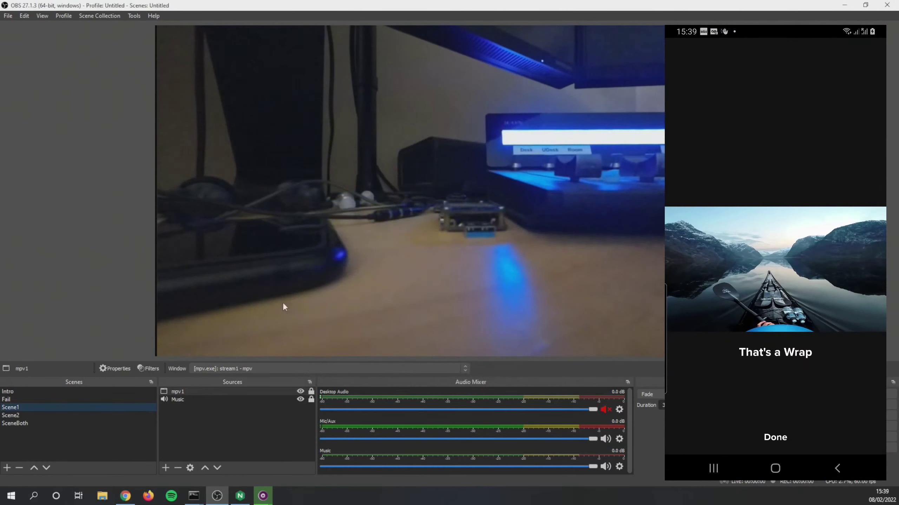
In SceneBoth, shrink mpv2 to about half the canvas width in the lower-right corner and lock it
click(442, 136)
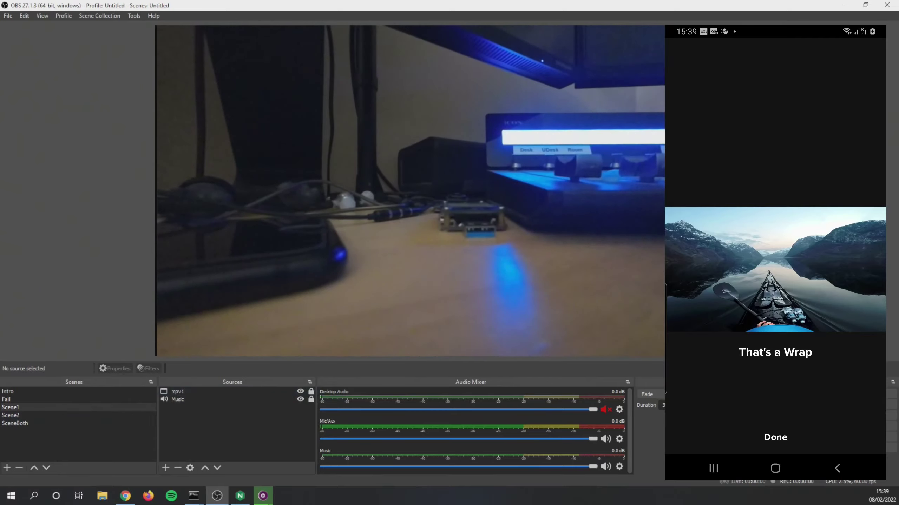
click(14, 423)
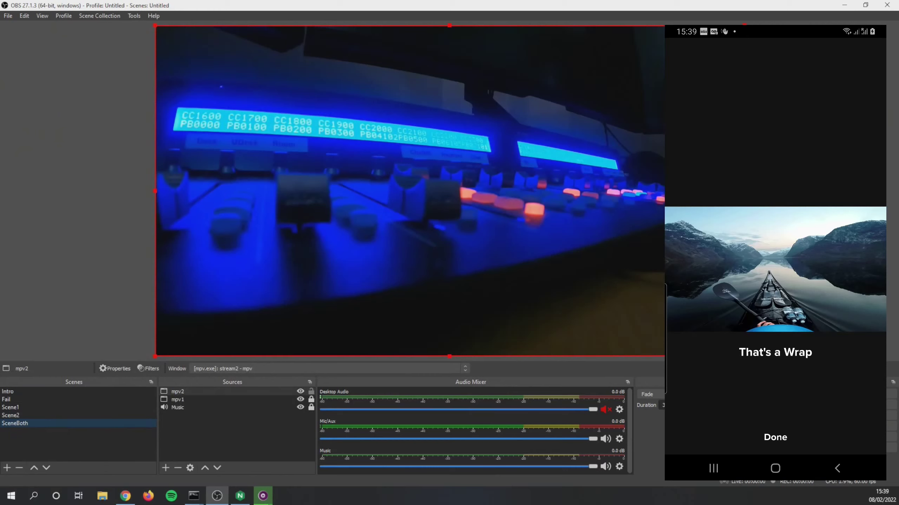
drag(156, 27, 429, 215)
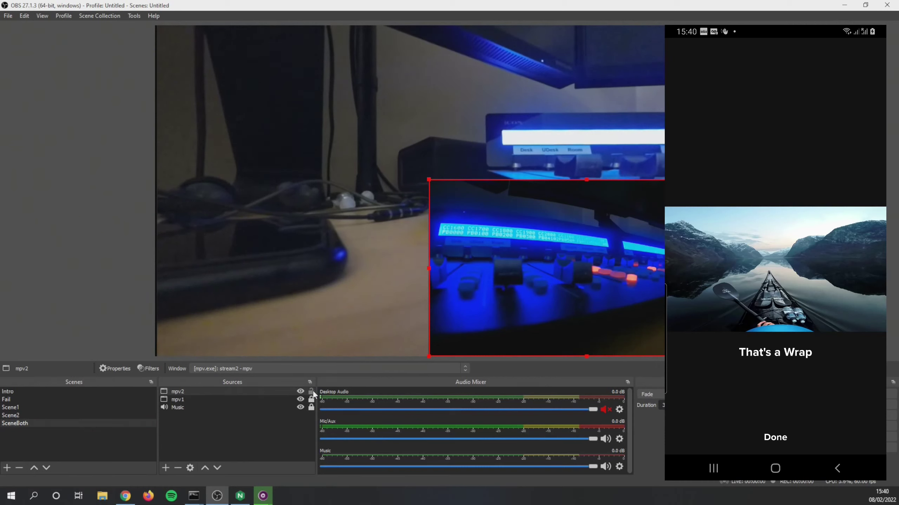
click(312, 391)
Unlock mpv1 in SceneBoth, scale it to about half the canvas width in the upper-left corner, and lock it again
click(310, 400)
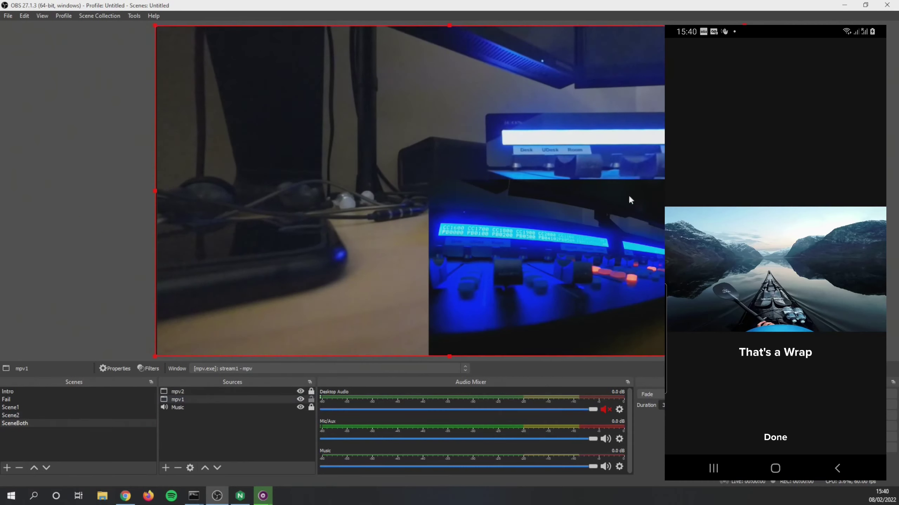
drag(664, 356, 466, 204)
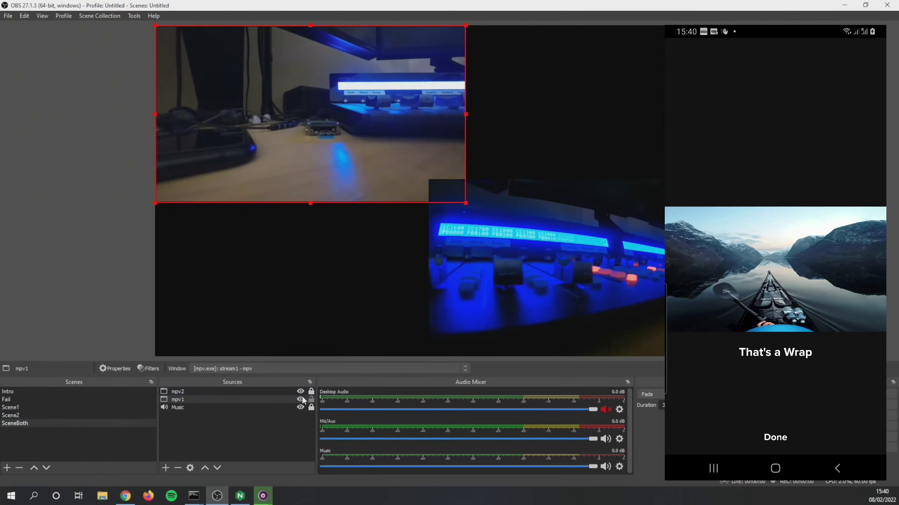
click(311, 400)
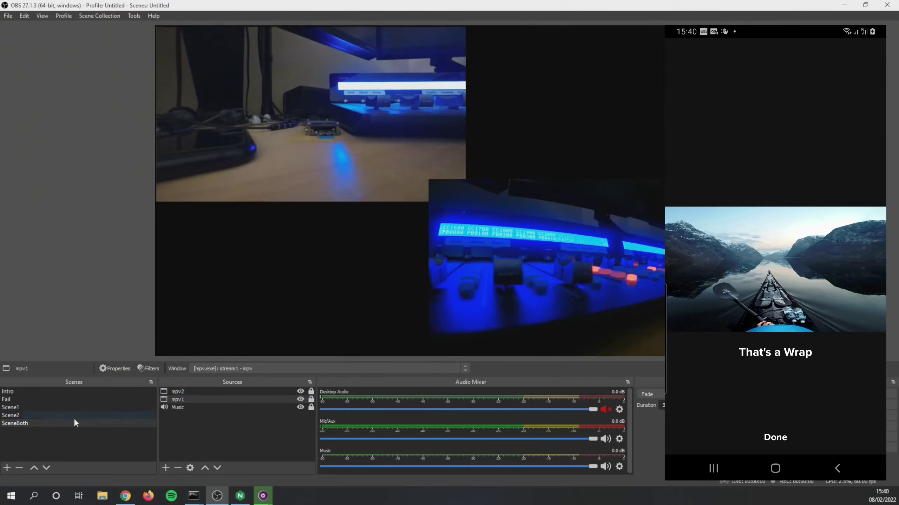
Add the existing mpv2 window capture to Scene2 and lock it
click(13, 417)
click(165, 468)
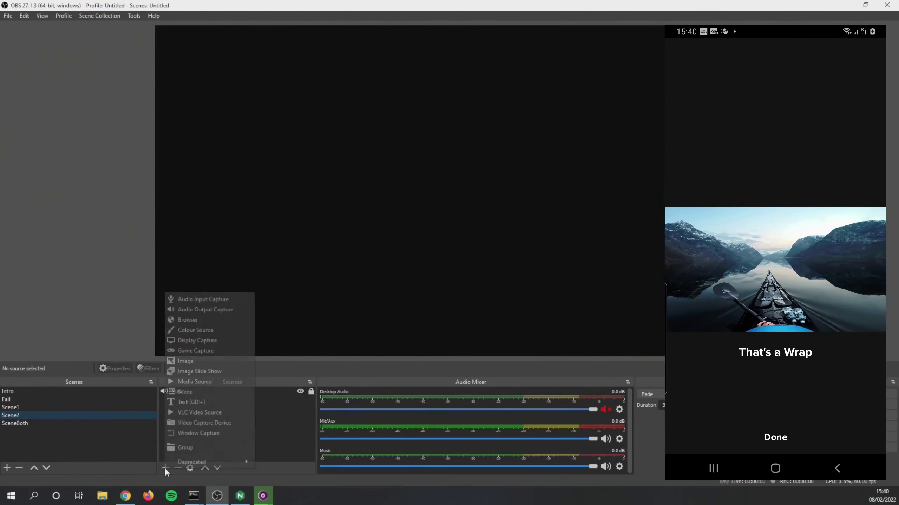
click(183, 433)
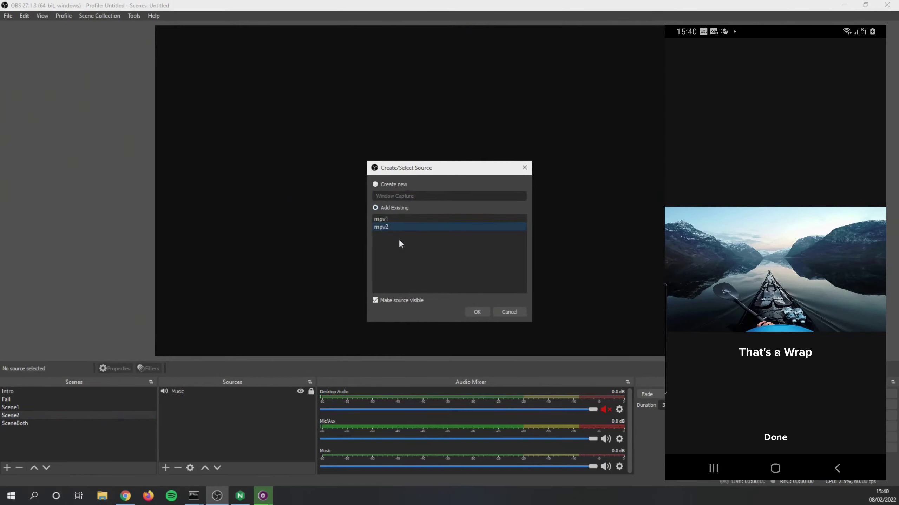
click(476, 311)
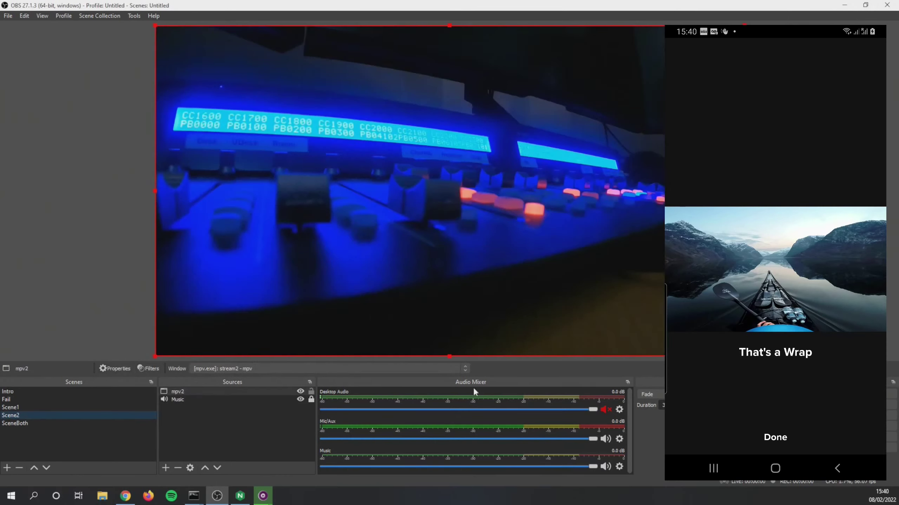
click(313, 396)
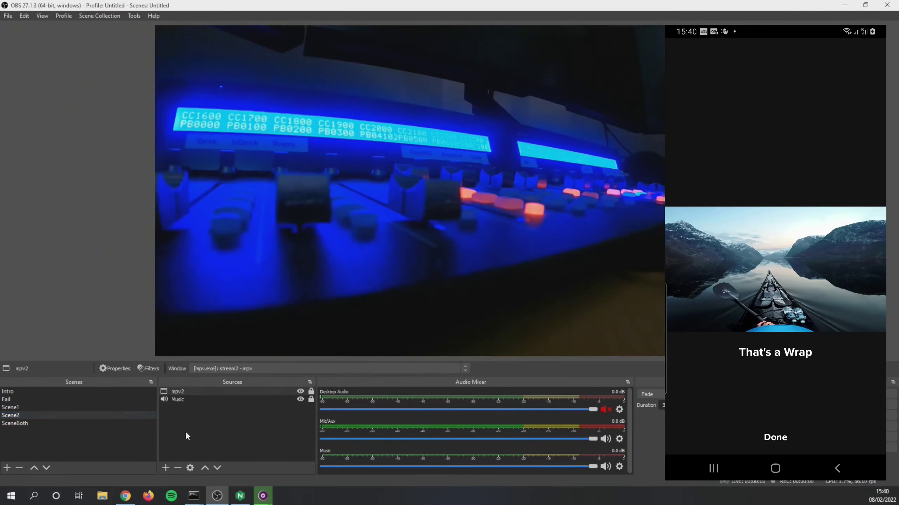
Switch to SceneBoth and bring the rtmp_stream_1 and rtmp_stream_2 consoles in front of OBS
click(71, 423)
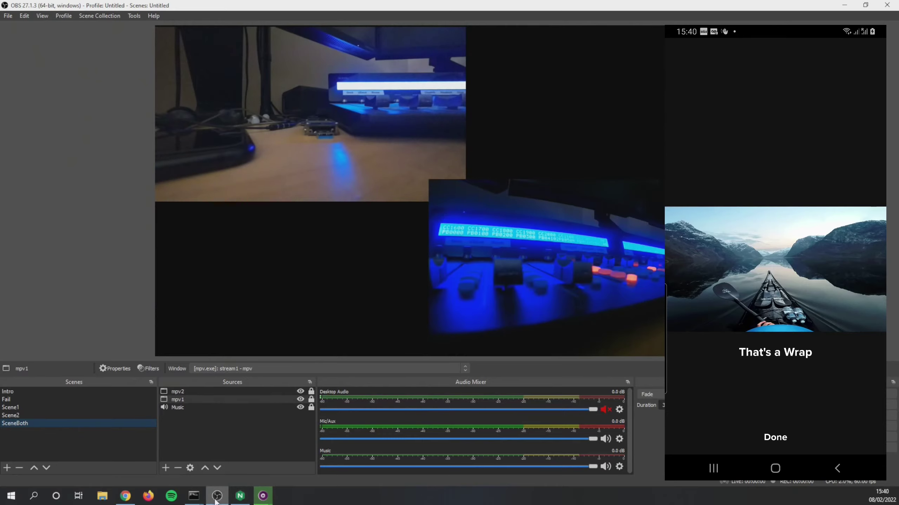
mouse_move(196, 499)
click(150, 458)
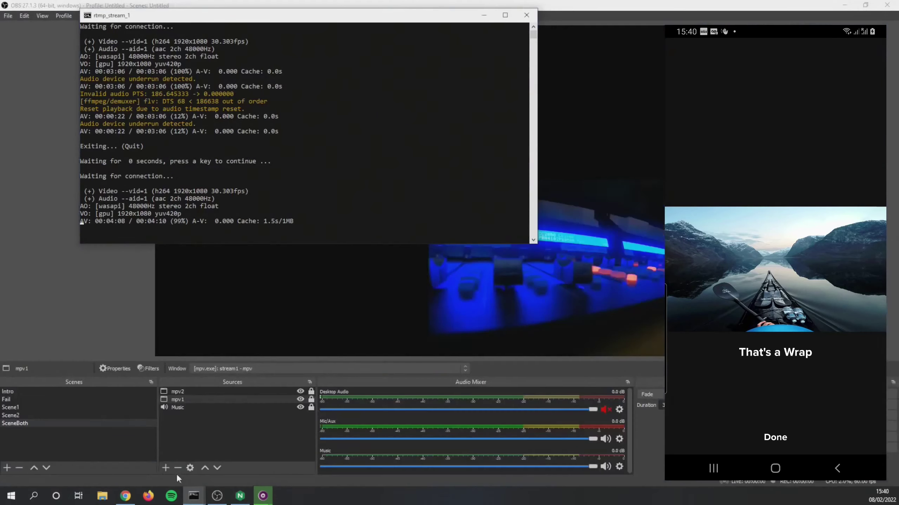
click(229, 472)
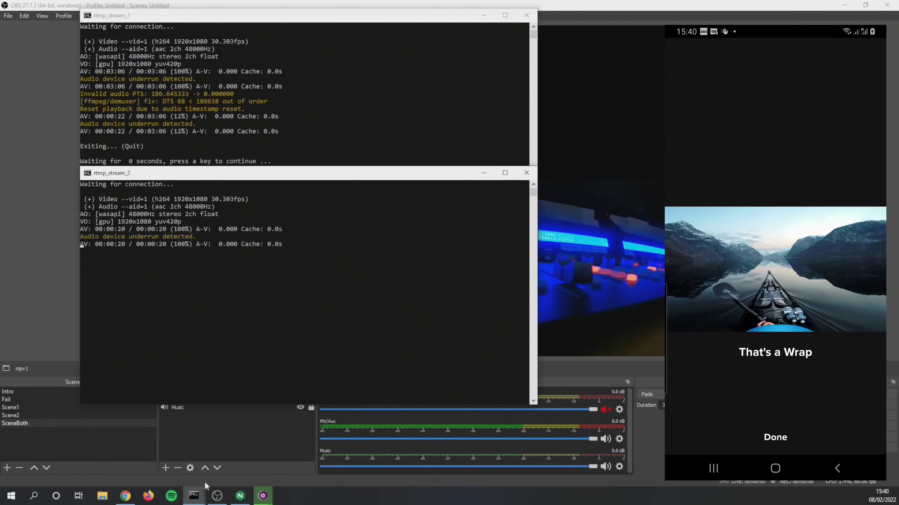
Bring the rtmp_stream_1 console in front of the other windows, then switch to Loopy NGINX Monitor
click(342, 64)
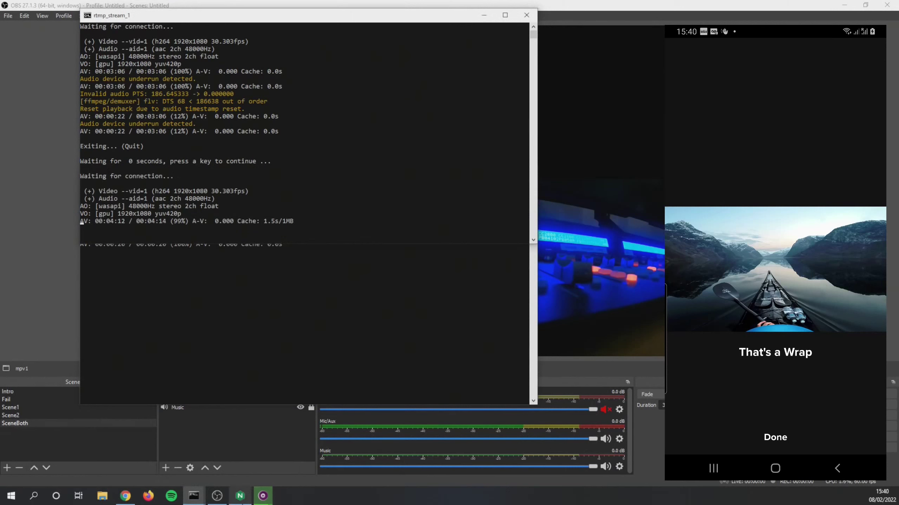
click(244, 499)
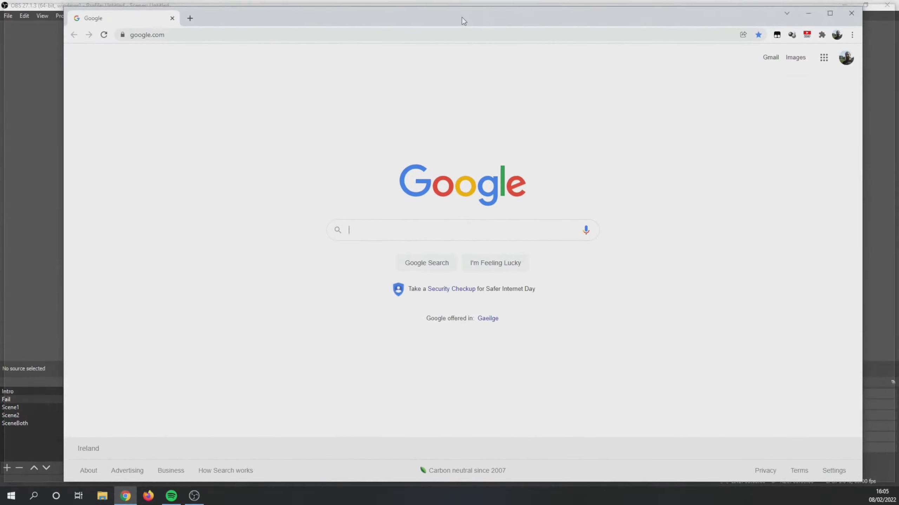
drag(462, 17, 465, 14)
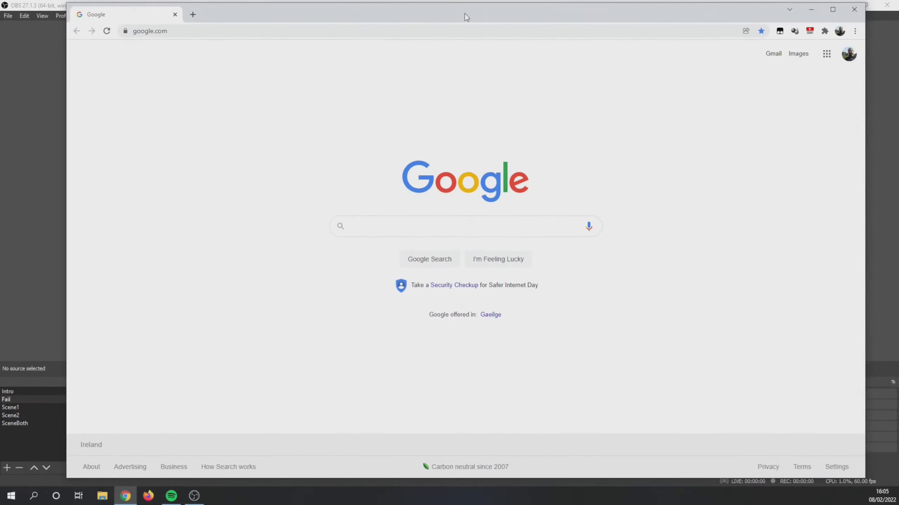
click(197, 31)
text(www.vw)
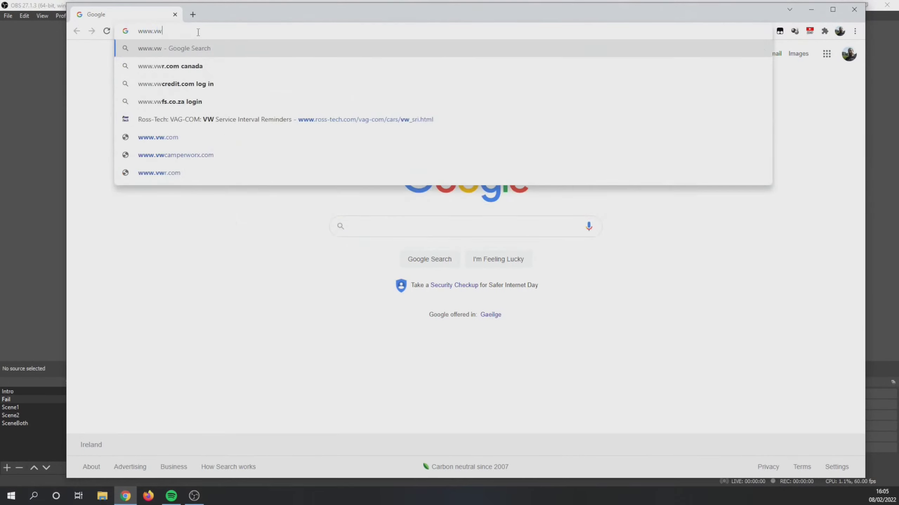
key(BackSpace)
text(b)
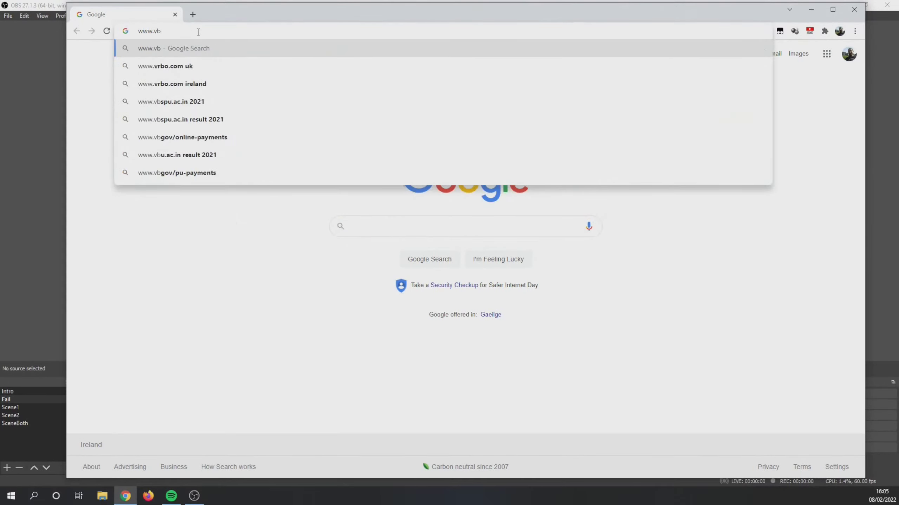
text(-aud)
text(io.com)
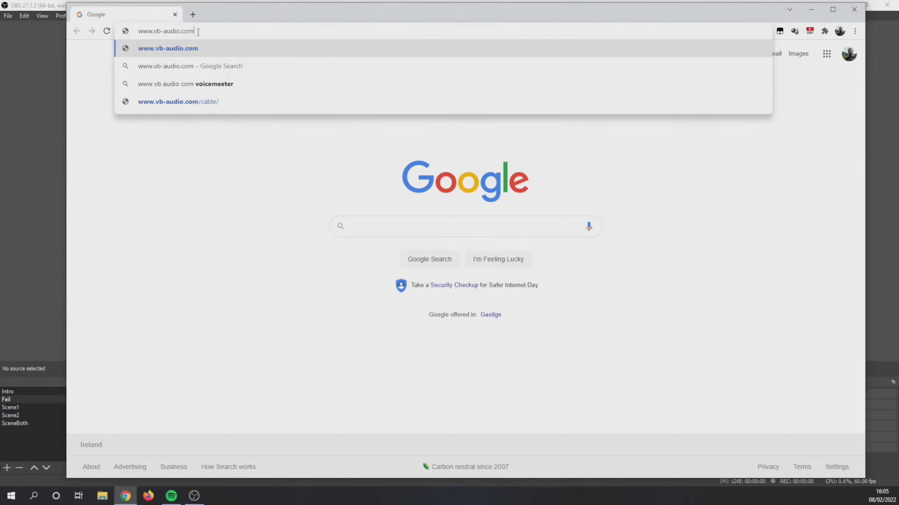
key(Return)
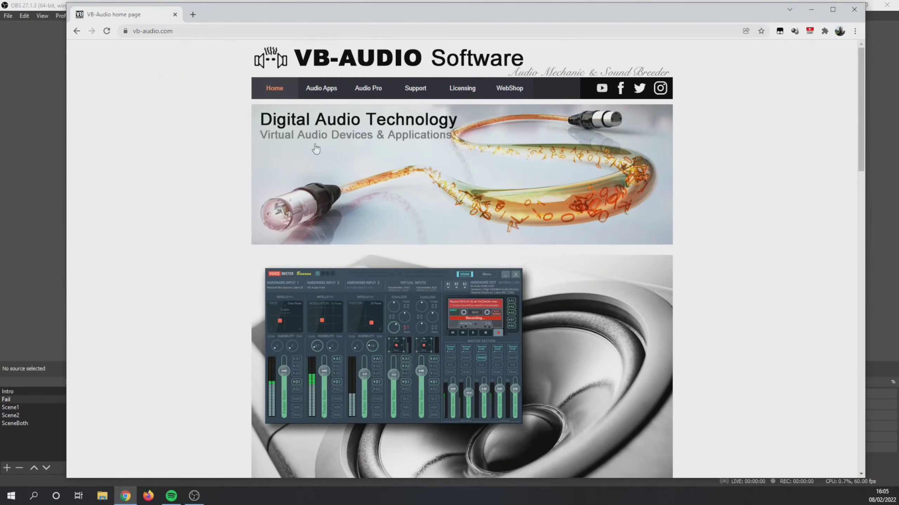
Open the Audio Apps page of VB-Audio and download the Windows VB-CABLE driver, VBCABLE_Driver_Pack43.zip
scroll(380, 179, down, 15)
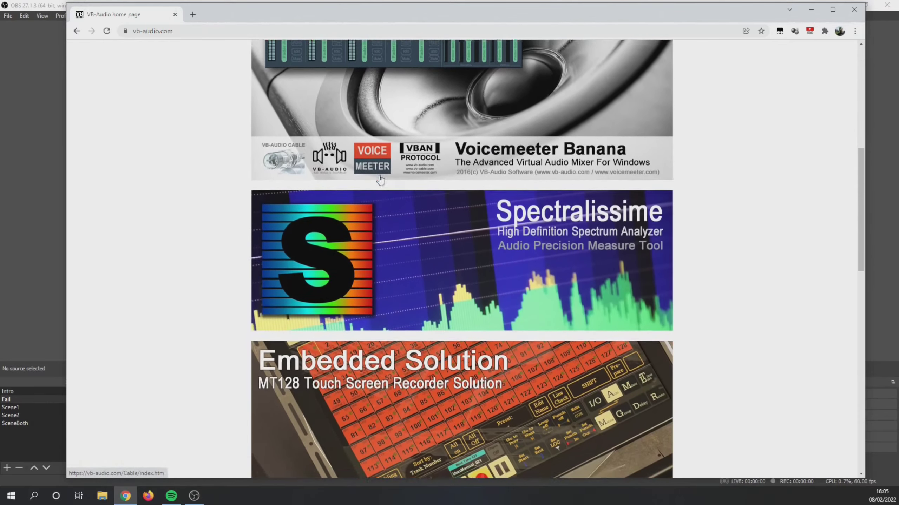
scroll(380, 180, down, 12)
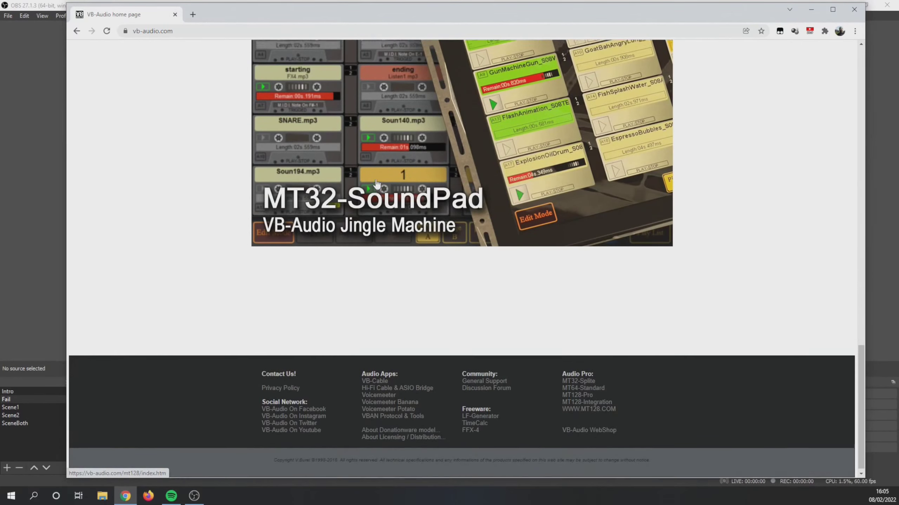
scroll(377, 183, up, 9)
scroll(377, 183, down, 6)
scroll(378, 181, up, 13)
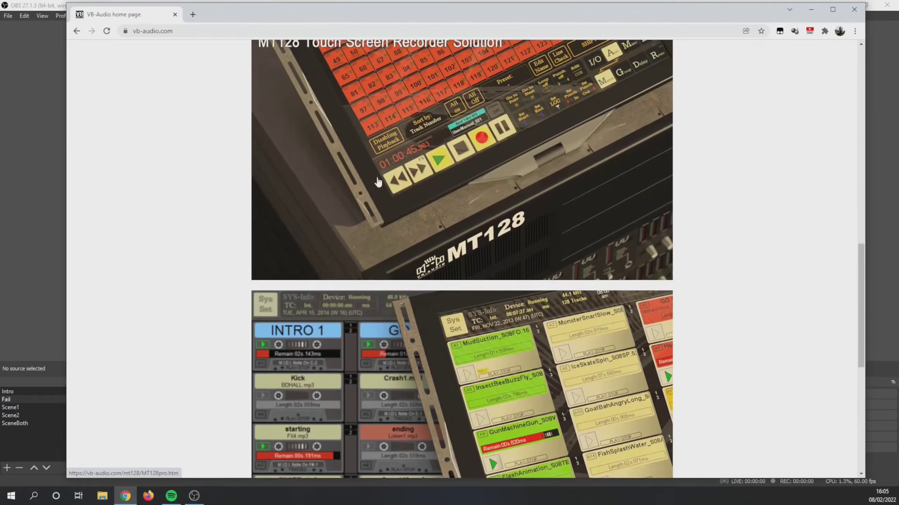
scroll(378, 181, up, 10)
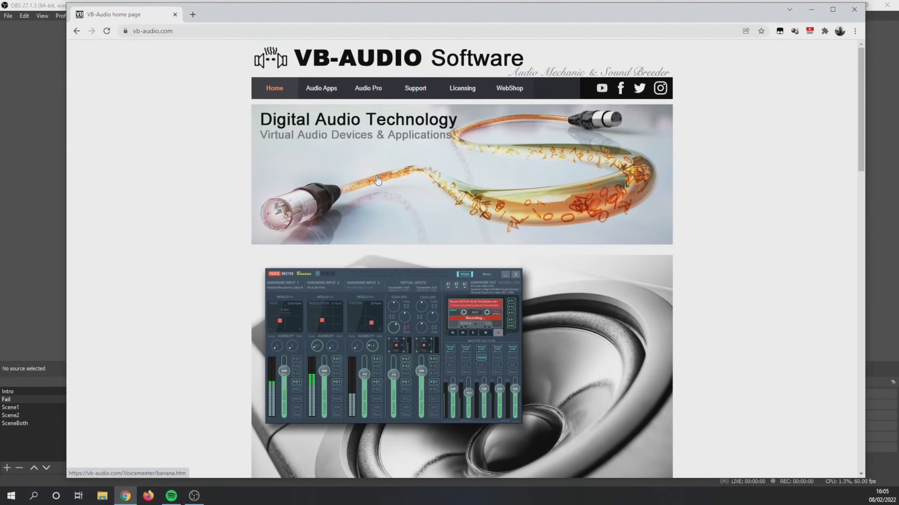
click(327, 92)
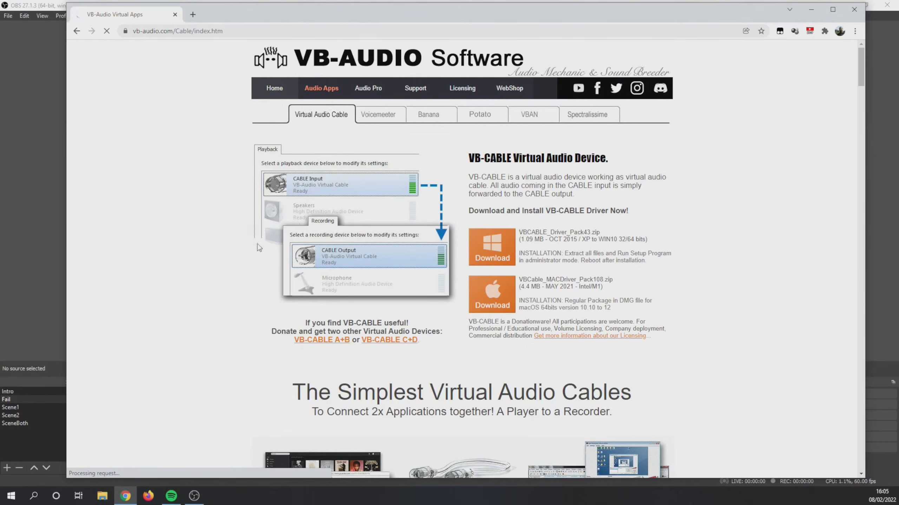
click(498, 253)
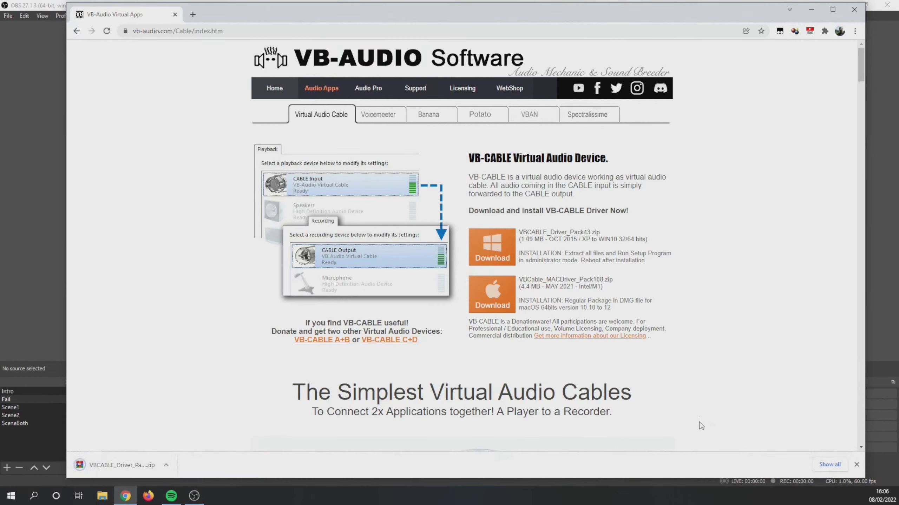
Show the downloaded VBCABLE_Driver_Pack43.zip in its Downloads folder and close the browser
click(829, 465)
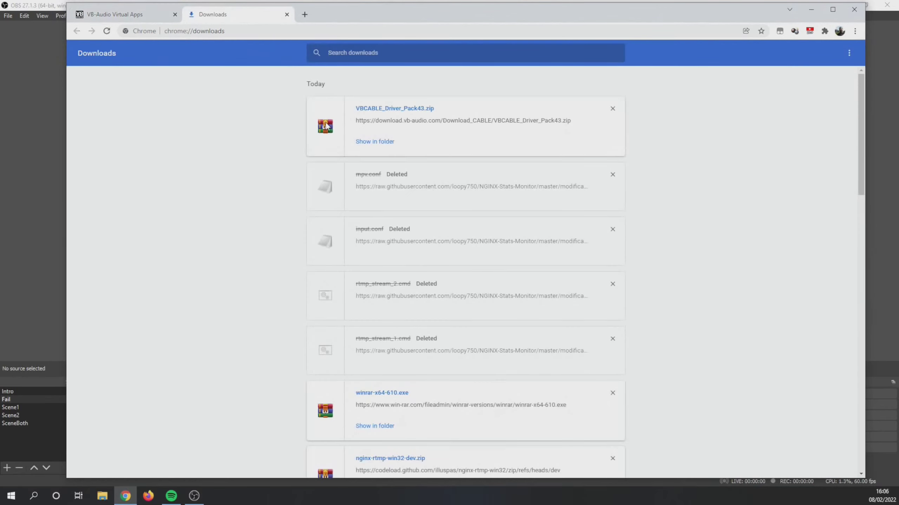
click(375, 141)
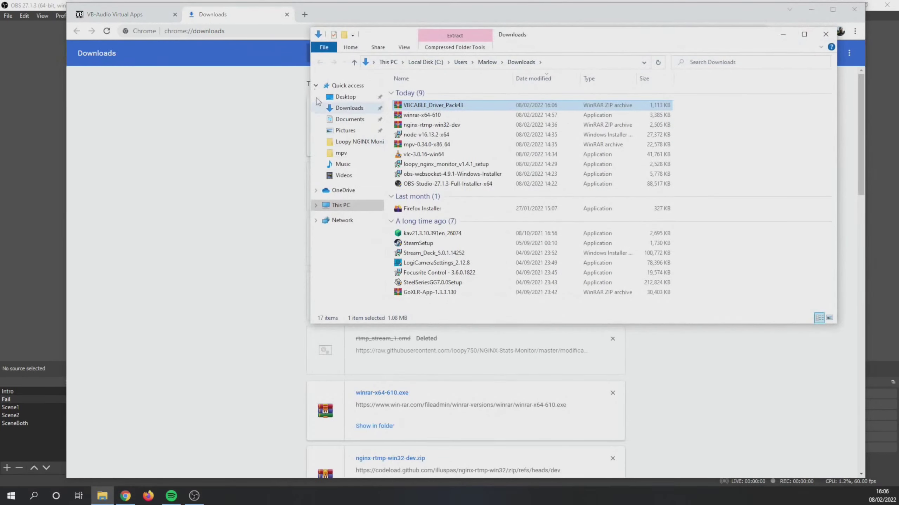
click(192, 179)
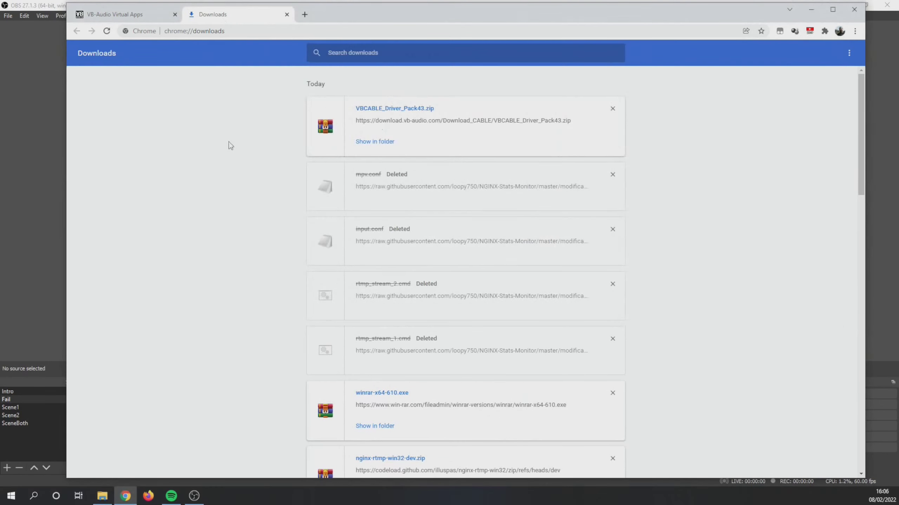
click(854, 9)
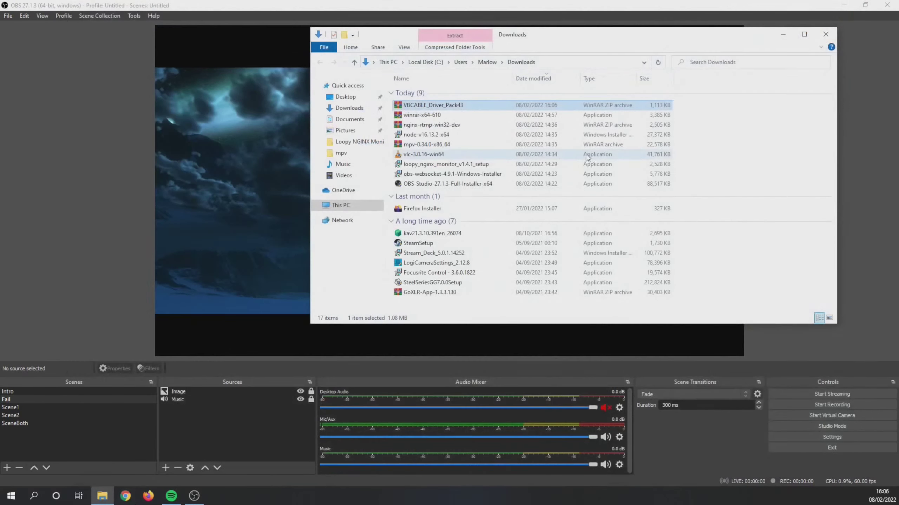
Open the VBCABLE_Driver_Pack43 archive with File Explorer to view its contents, and close it again
double_click(427, 106)
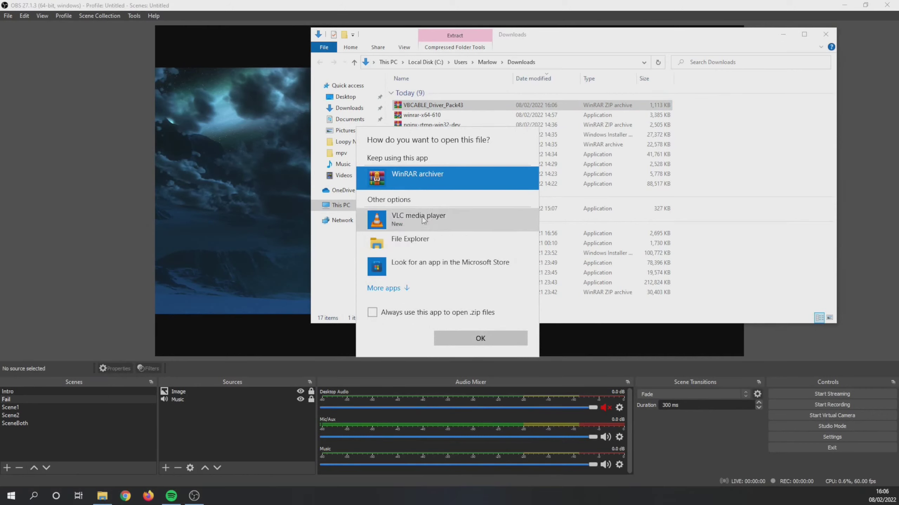
click(416, 234)
click(478, 338)
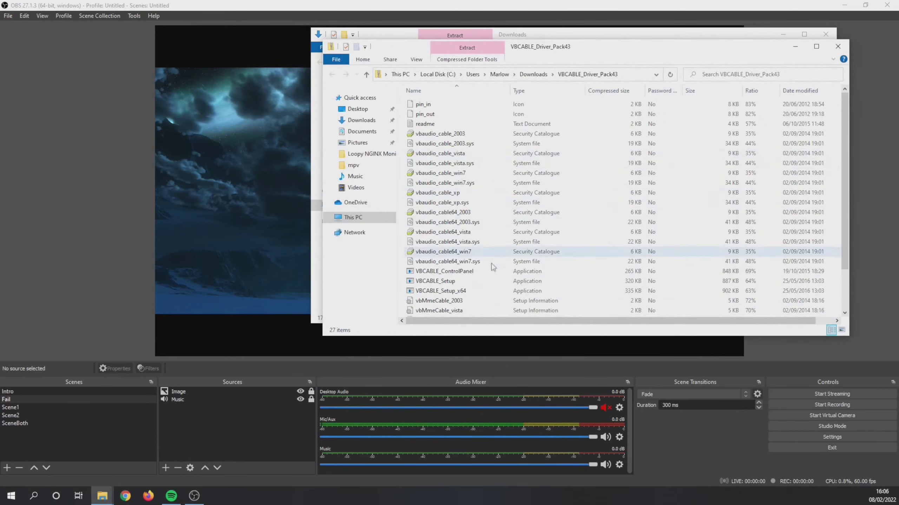
click(837, 46)
Extract the archive into its own VBCABLE_Driver_Pack43 folder with WinRAR and open that folder
right_click(438, 104)
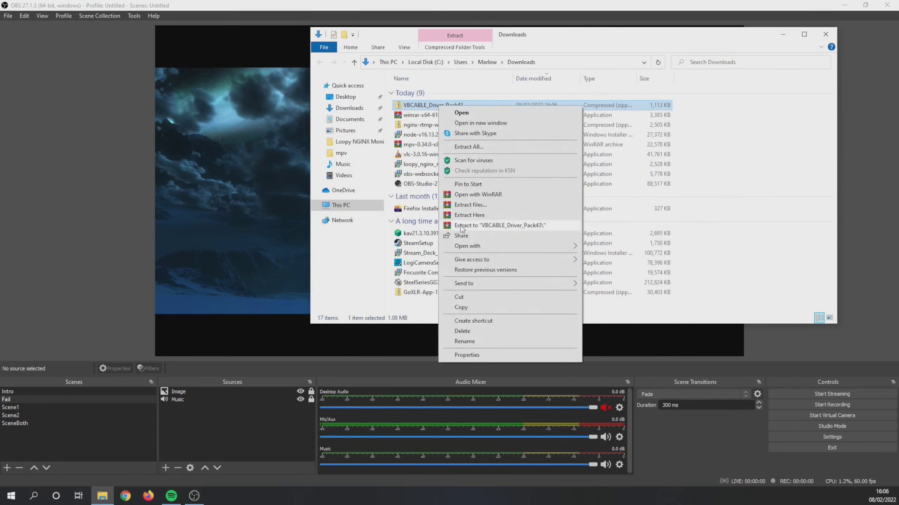
click(462, 225)
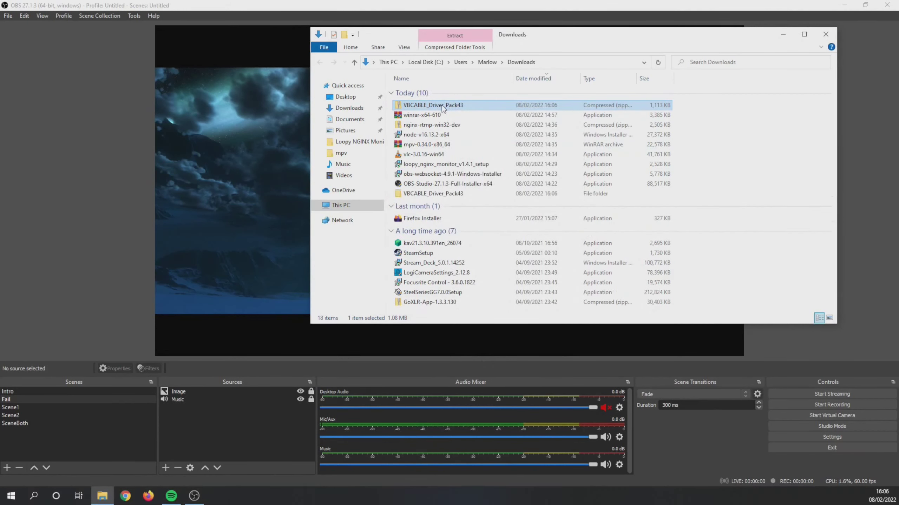
double_click(439, 194)
Run VBCABLE_Setup_x64 as administrator and install the VB-Audio Virtual Cable driver
scroll(448, 226, down, 2)
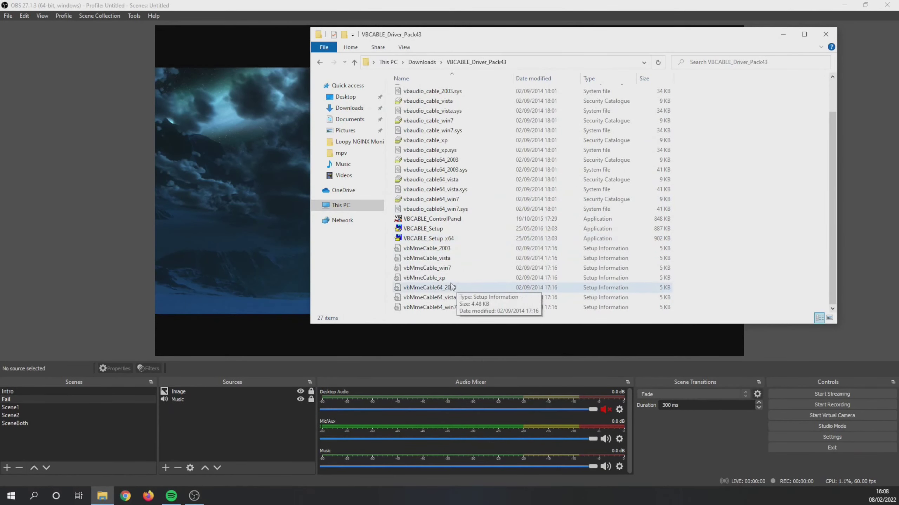
right_click(447, 241)
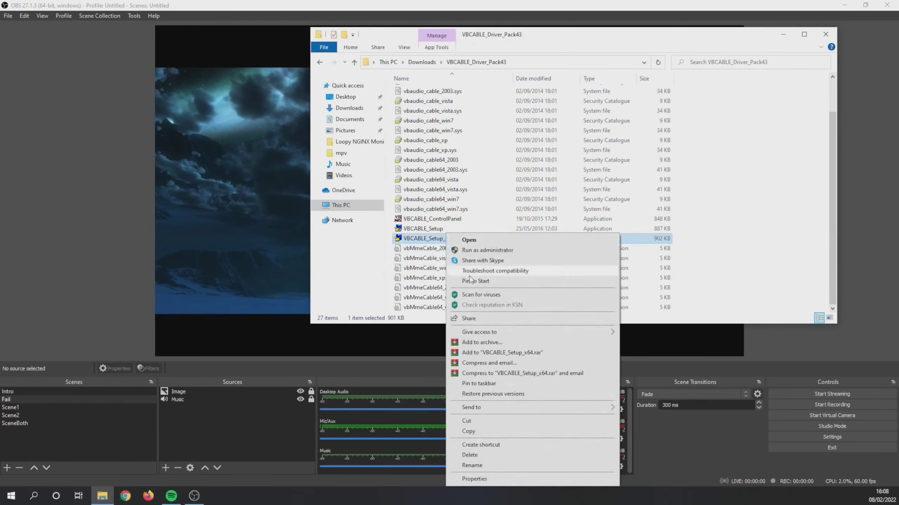
click(487, 251)
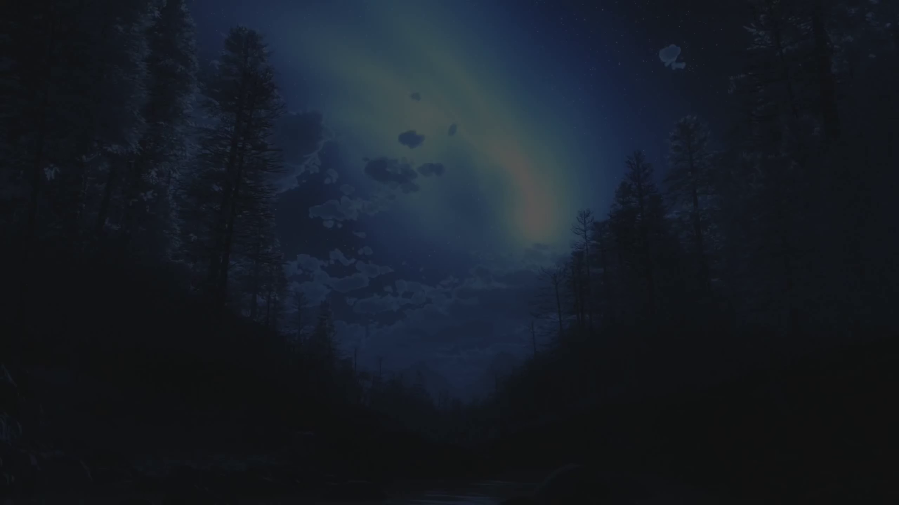
key(alt+y)
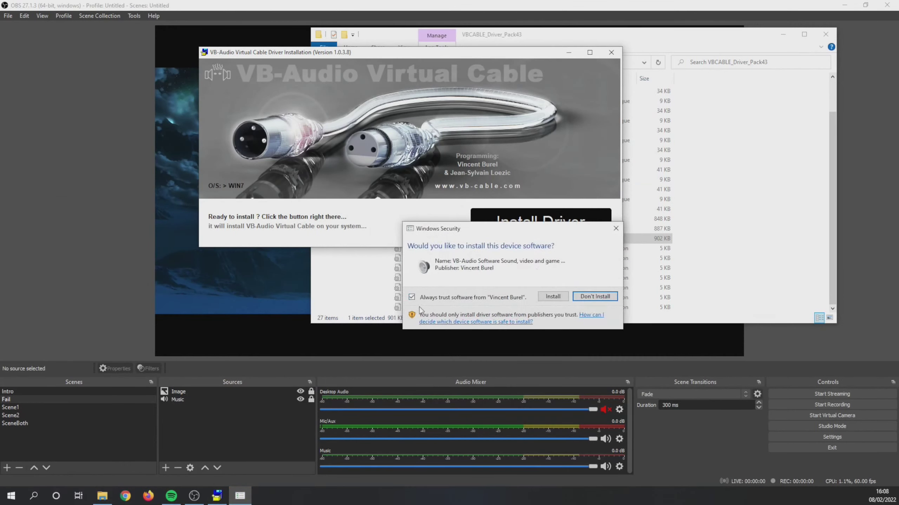
click(554, 297)
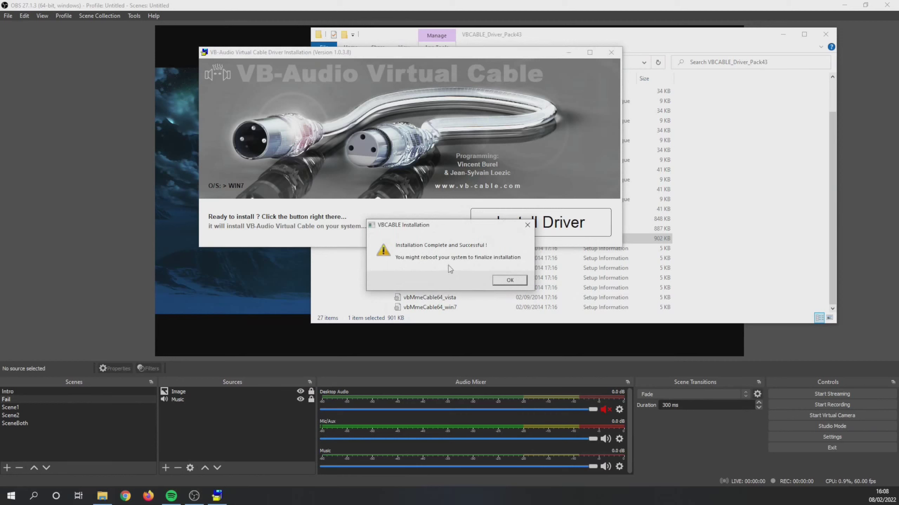
click(510, 280)
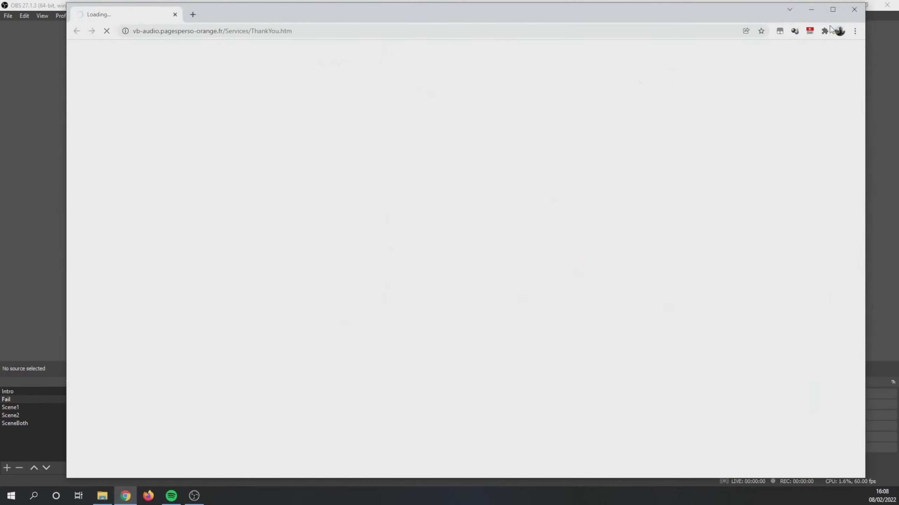
Close the VB-Audio thank-you page, the driver folder and OBS, and restart the computer
click(854, 9)
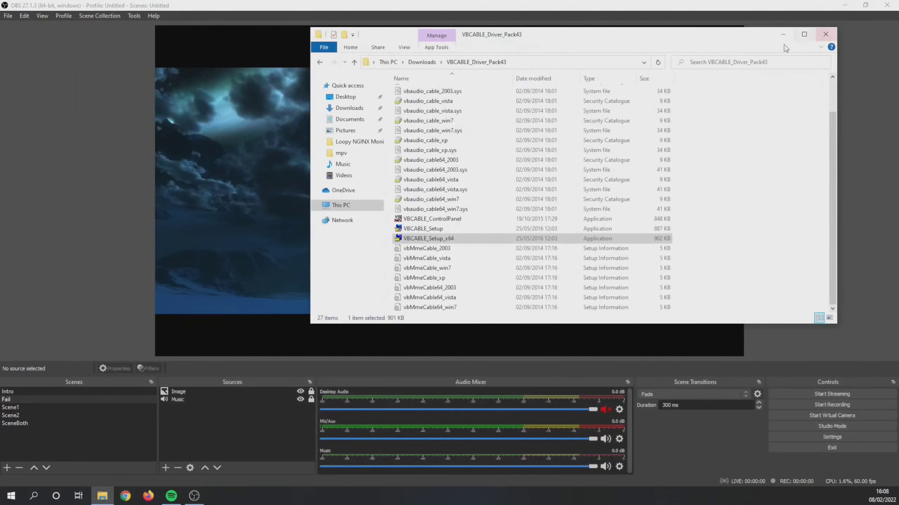
click(825, 34)
click(886, 8)
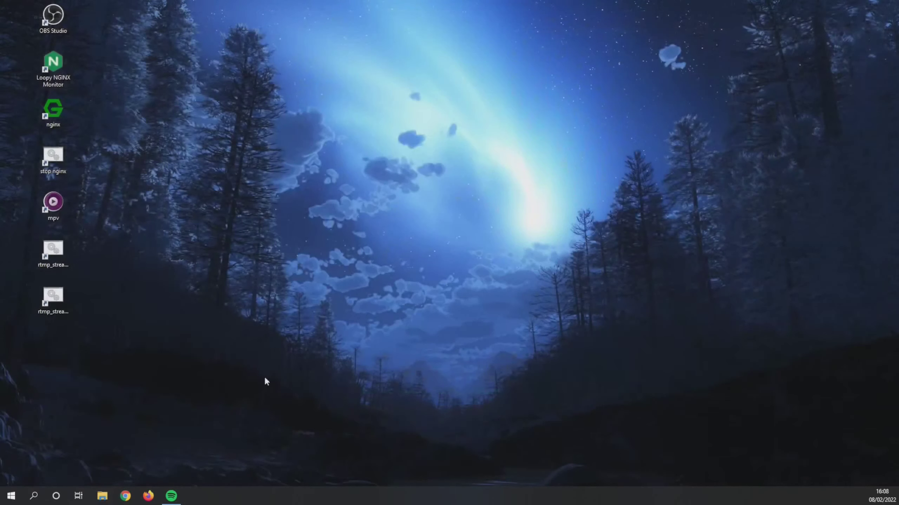
click(11, 496)
click(14, 479)
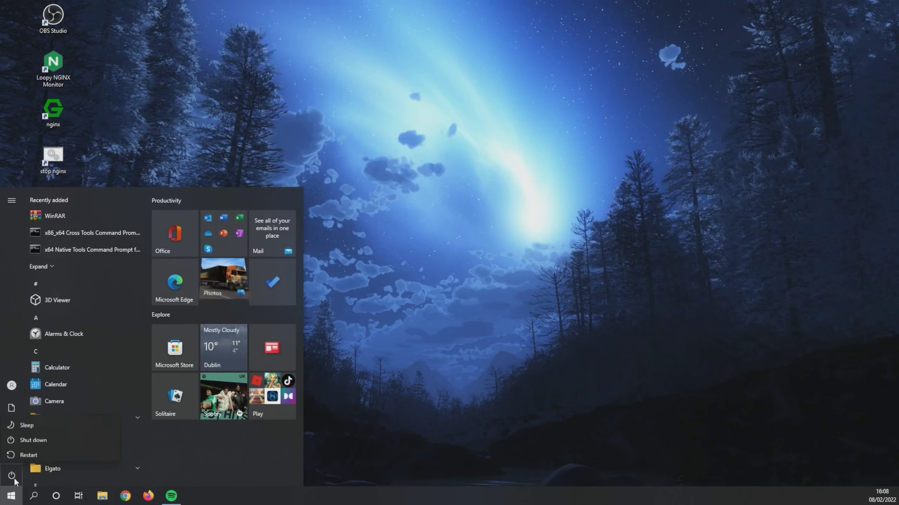
click(32, 438)
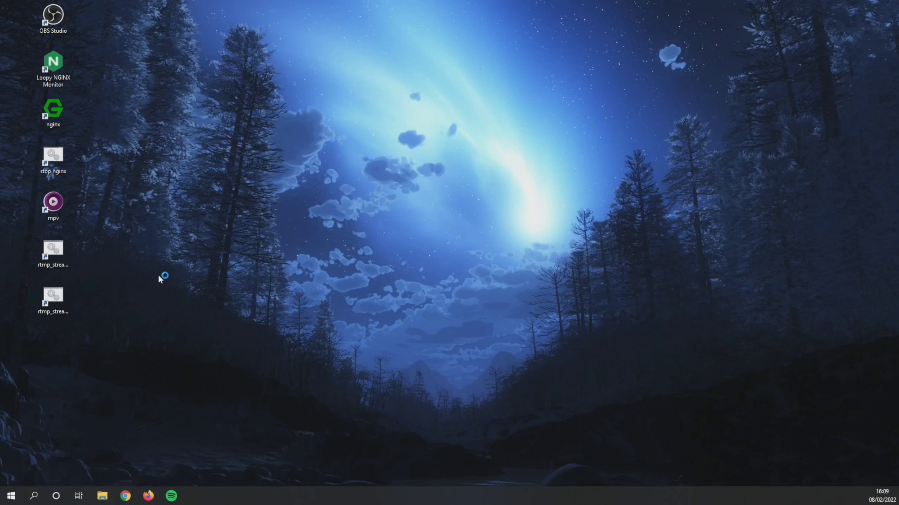
double_click(53, 250)
right_click(56, 253)
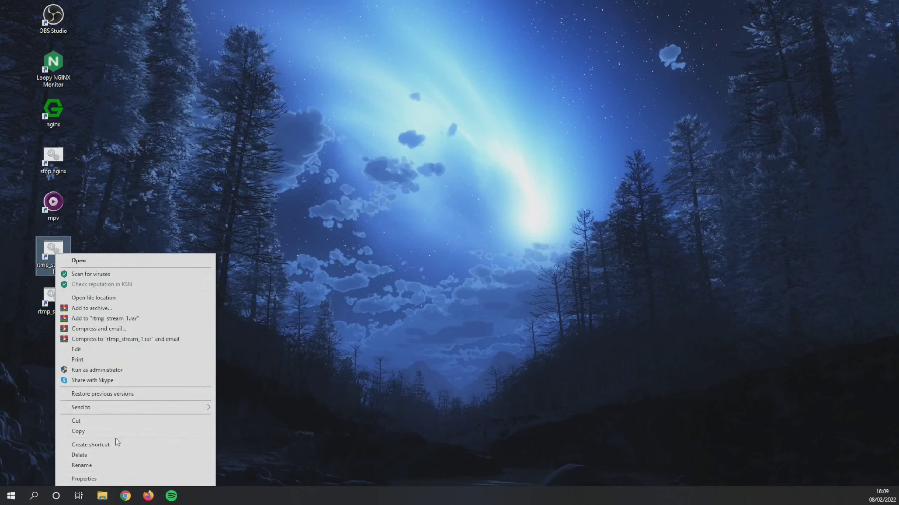
click(395, 379)
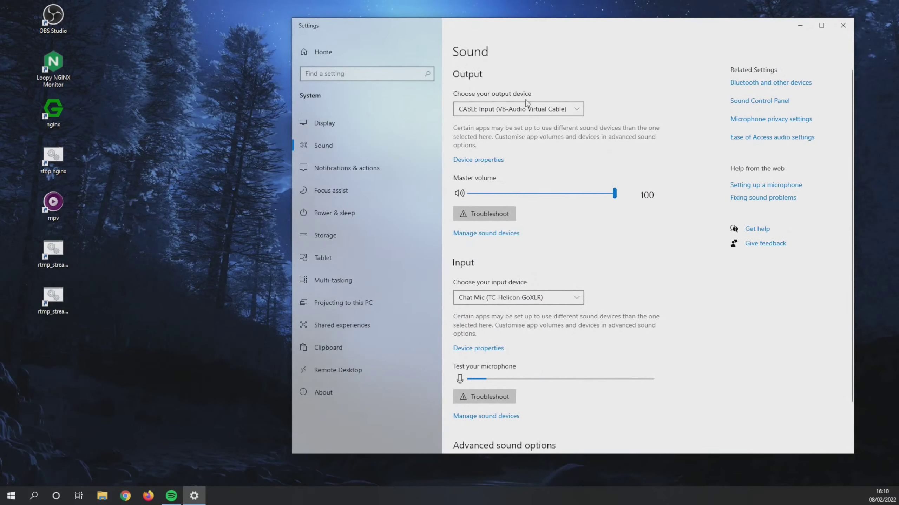
Set the Windows sound output device to System (TC-Helicon GoXLR)
click(508, 110)
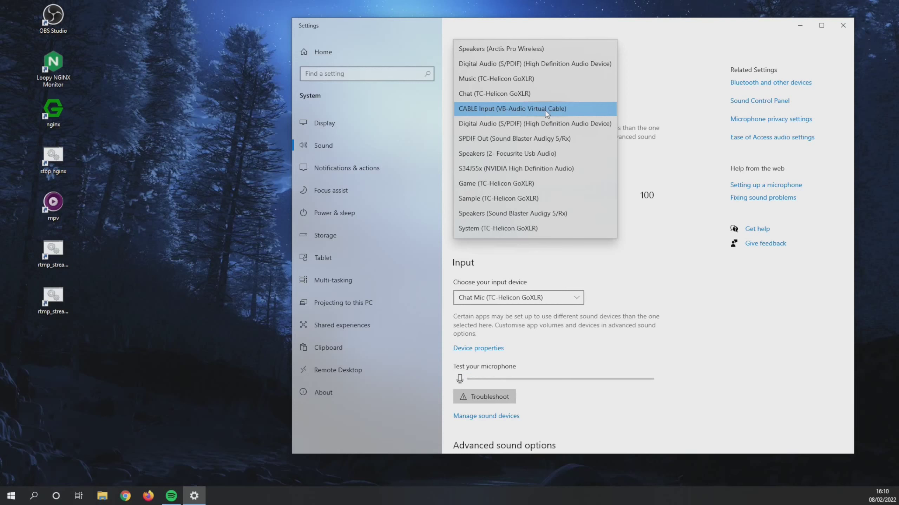
click(518, 230)
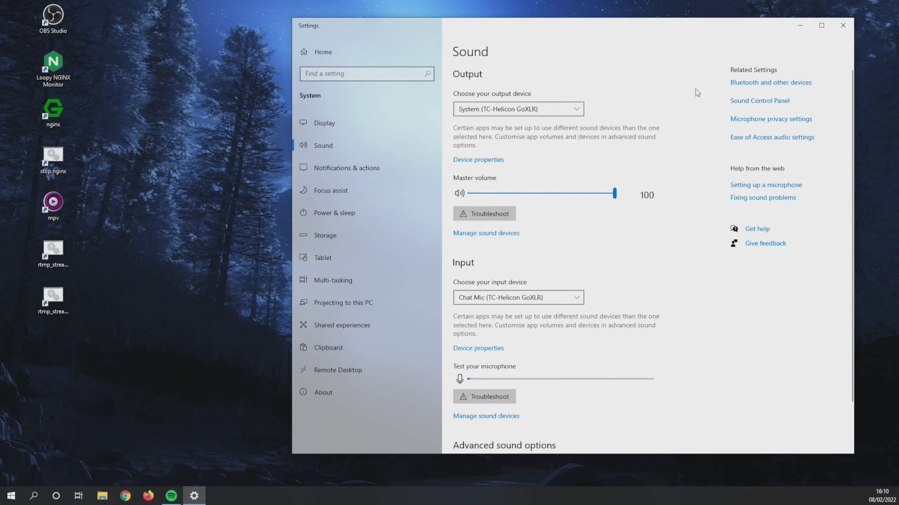
Close the sound settings, open the rtmp_stream_1 shortcut's file location through its properties, and close the properties dialog
click(840, 30)
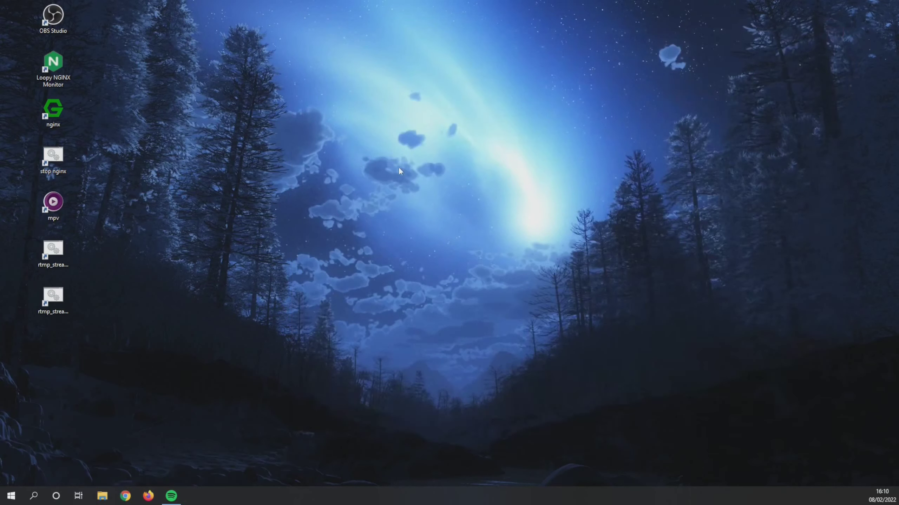
right_click(50, 250)
click(106, 476)
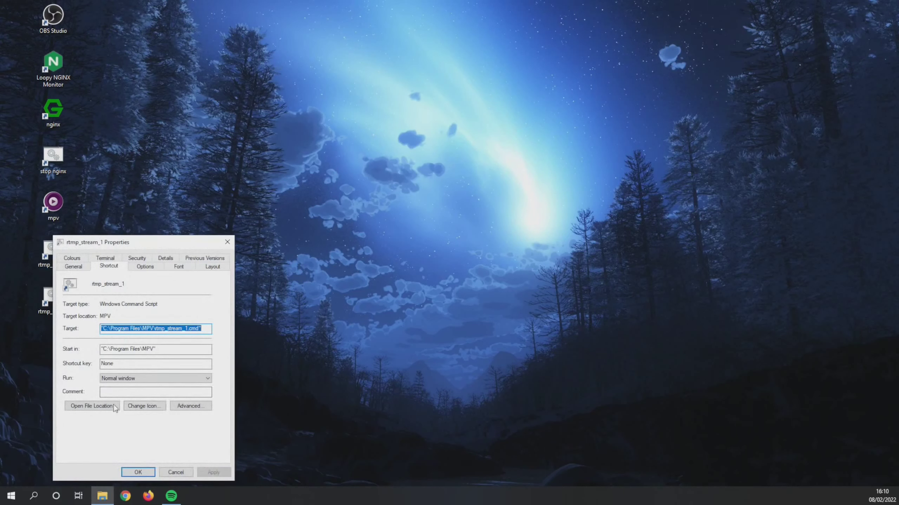
click(97, 406)
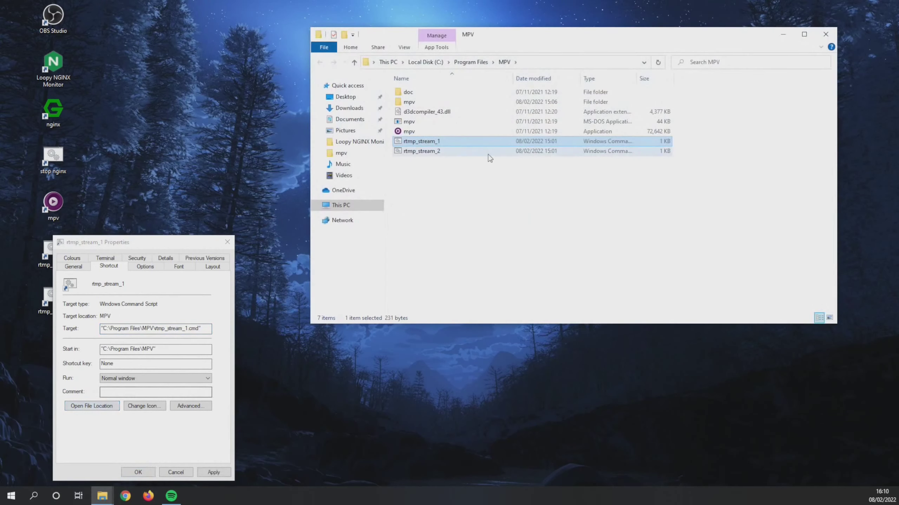
click(227, 243)
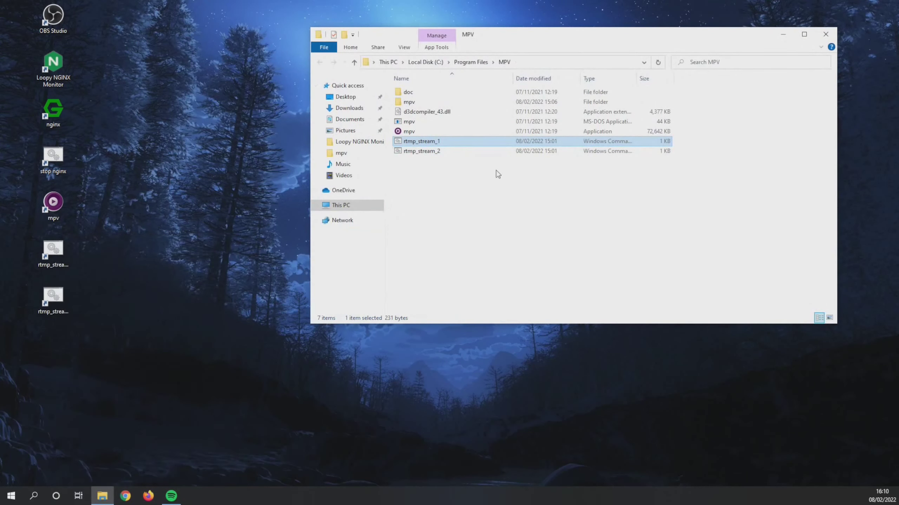
Copy the rtmp_stream_1 and rtmp_stream_2 command scripts from the MPV folder and paste them onto the desktop
drag(498, 174, 410, 141)
right_click(417, 143)
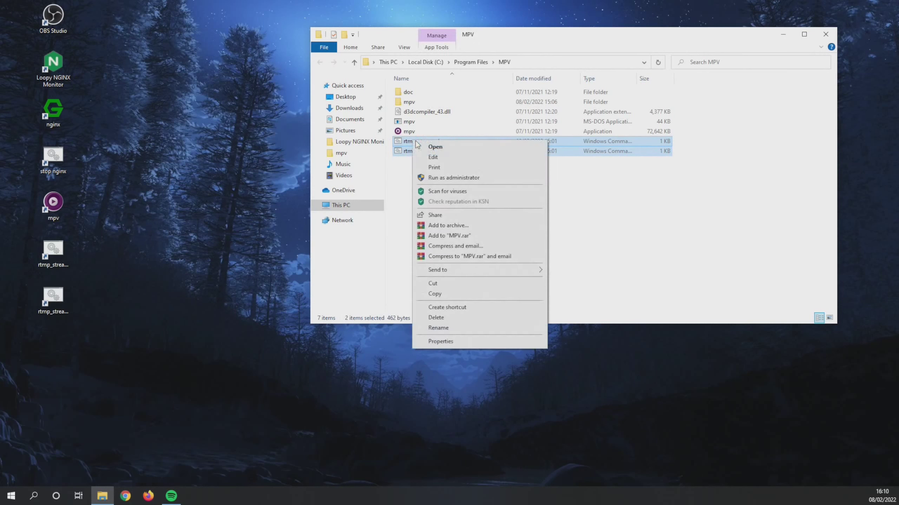
click(434, 293)
click(249, 355)
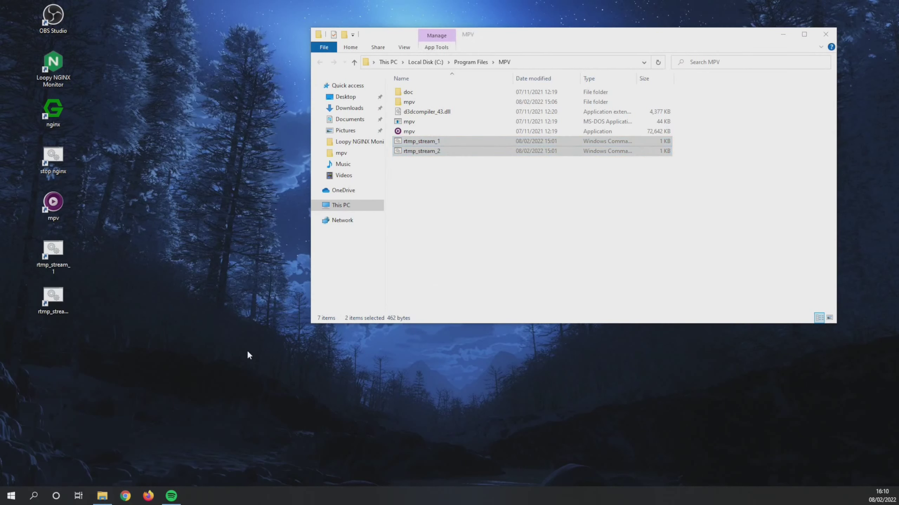
right_click(249, 355)
click(268, 393)
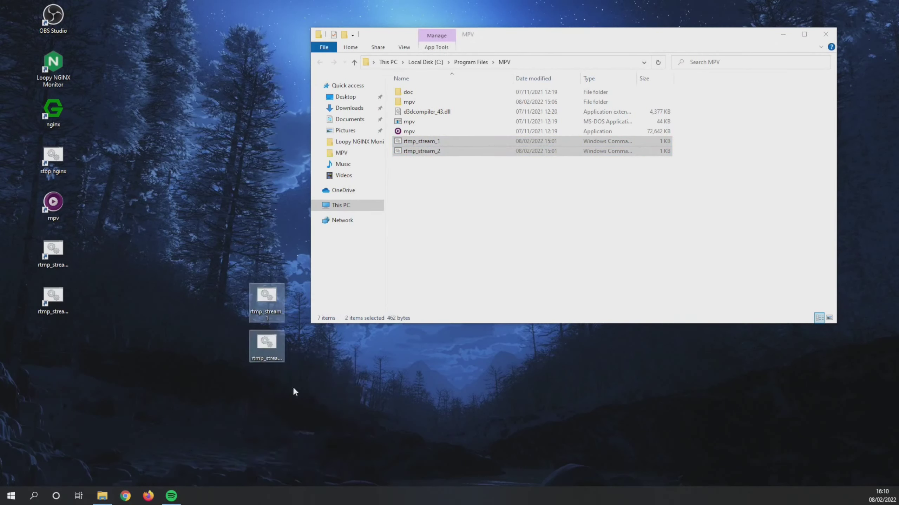
click(335, 404)
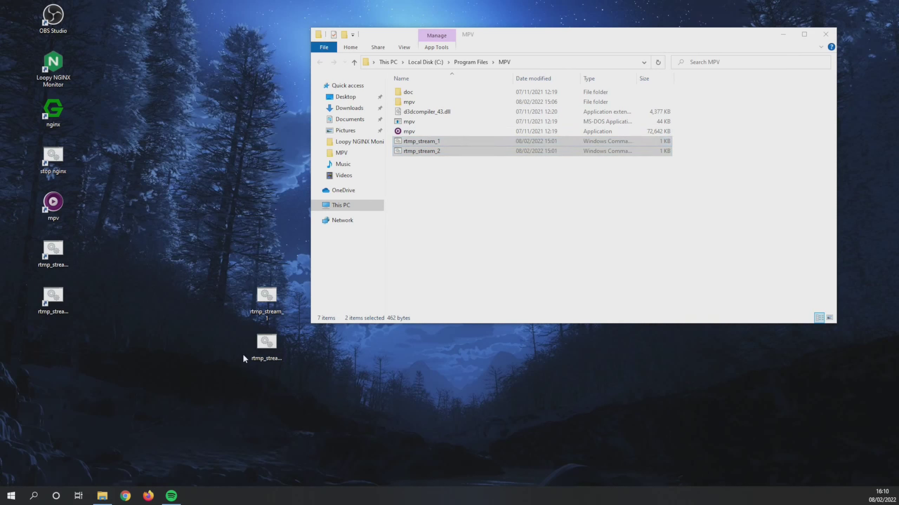
Open the desktop copy of rtmp_stream_1 for editing in Notepad and place a new Command Prompt window beside it
right_click(263, 303)
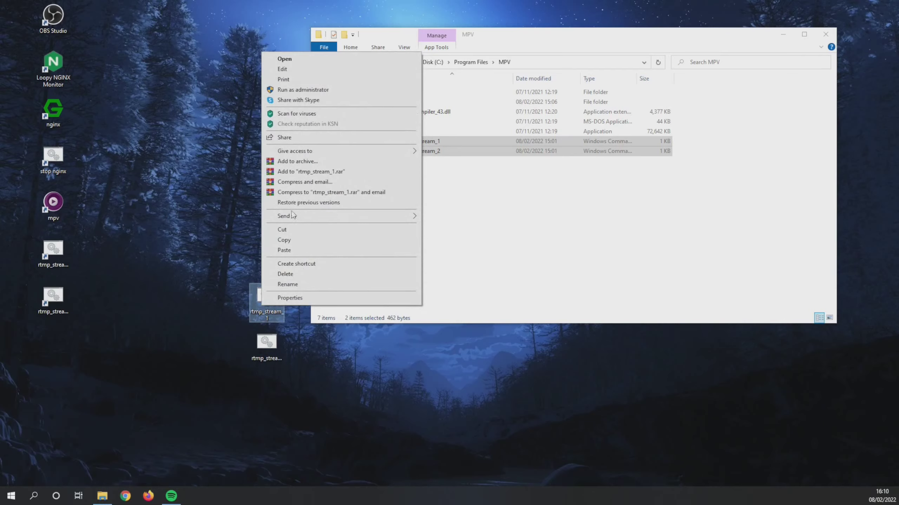
click(299, 68)
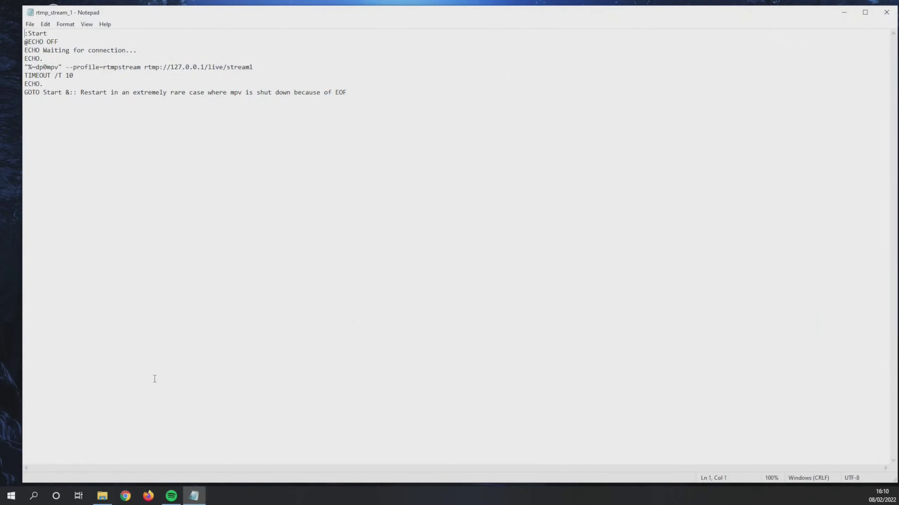
click(33, 496)
click(32, 497)
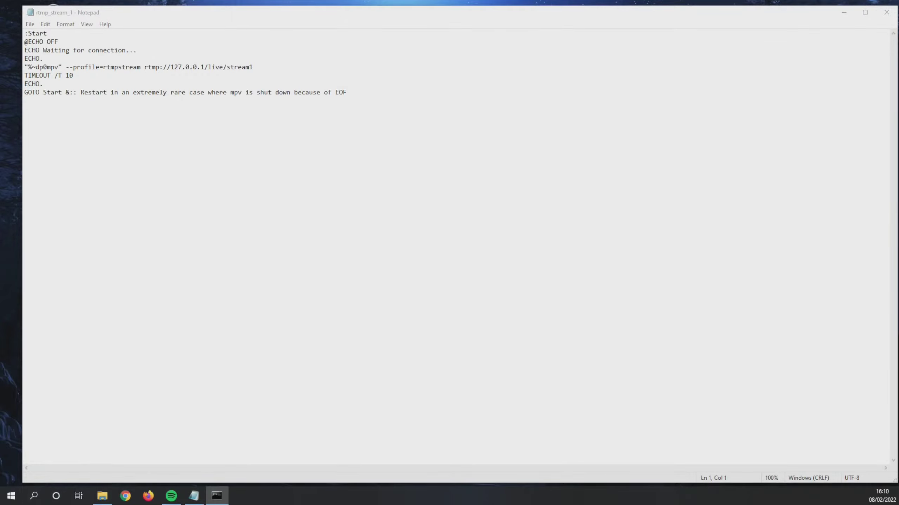
drag(355, 275, 651, 234)
Try to change the Command Prompt directory with cd program files
text(cd)
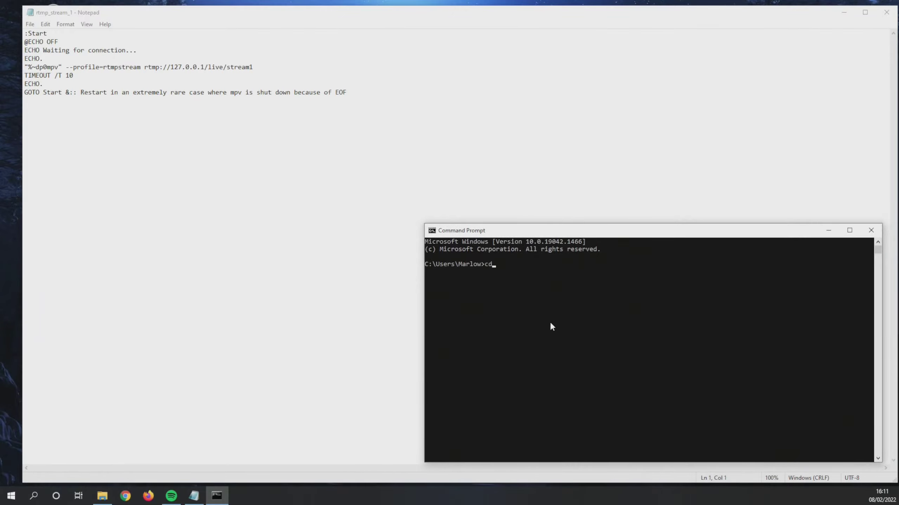
text( program files)
key(Return)
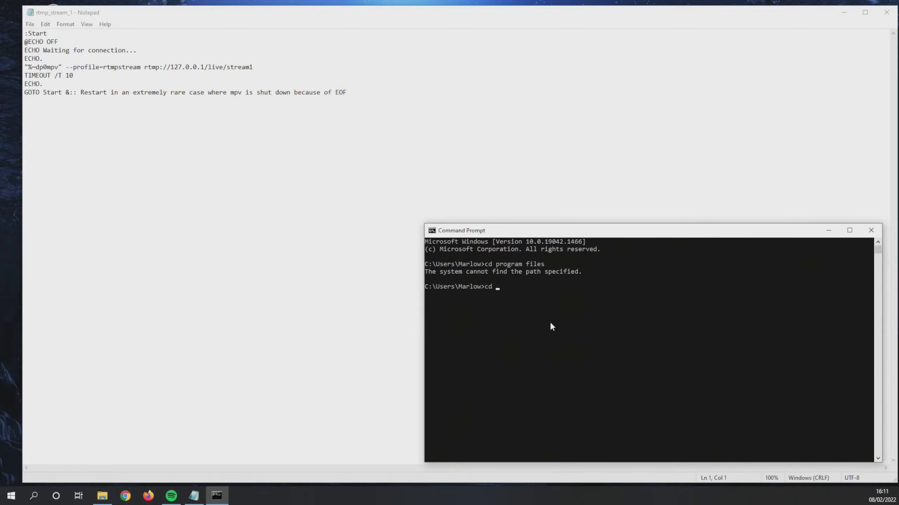
Change the Command Prompt directory to C:\Program Files\MPV using cd \program files and cd mpv
text(cd \progream)
key(BackSpace)
key(BackSpace)
key(BackSpace)
key(BackSpace)
text(am files)
key(Return)
text(cd mpv)
key(Return)
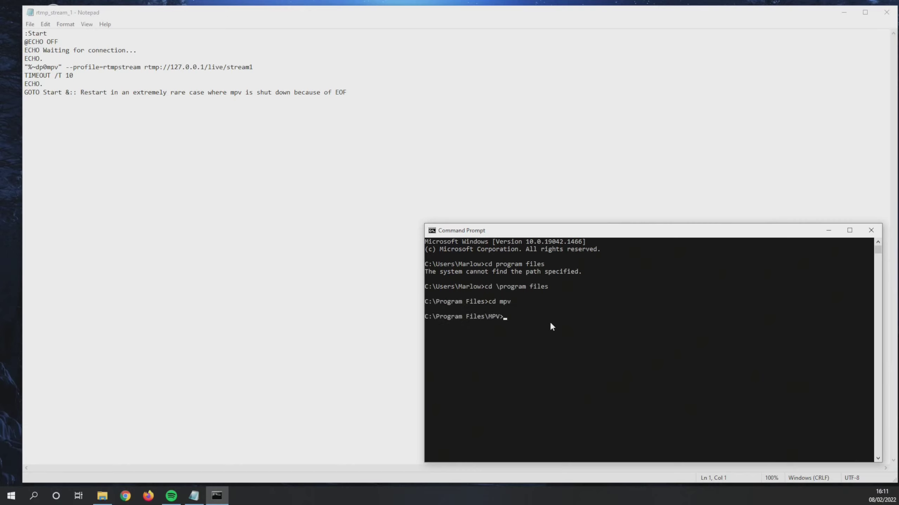
List the MPV folder's contents with dir, and list the detected audio devices with mpv --audio-device=help
text(dir)
key(Return)
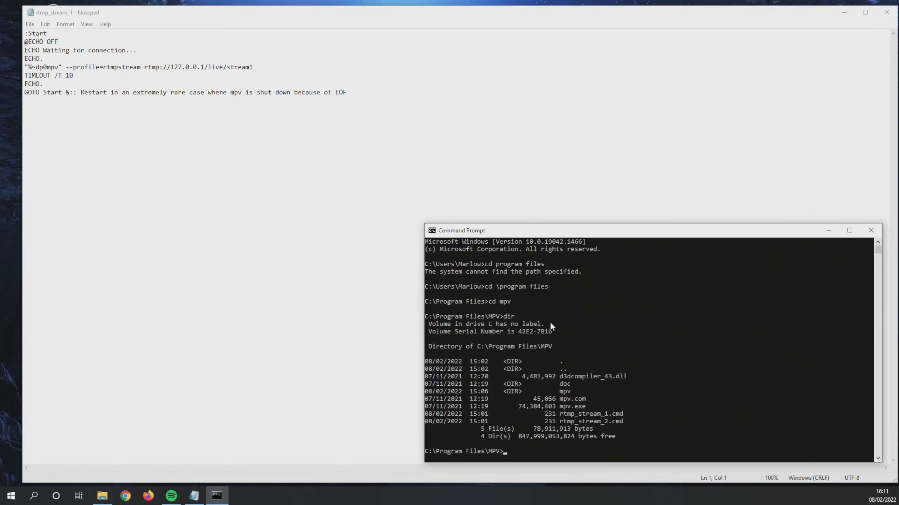
text(mpv --audio-device)
text(elp)
key(Return)
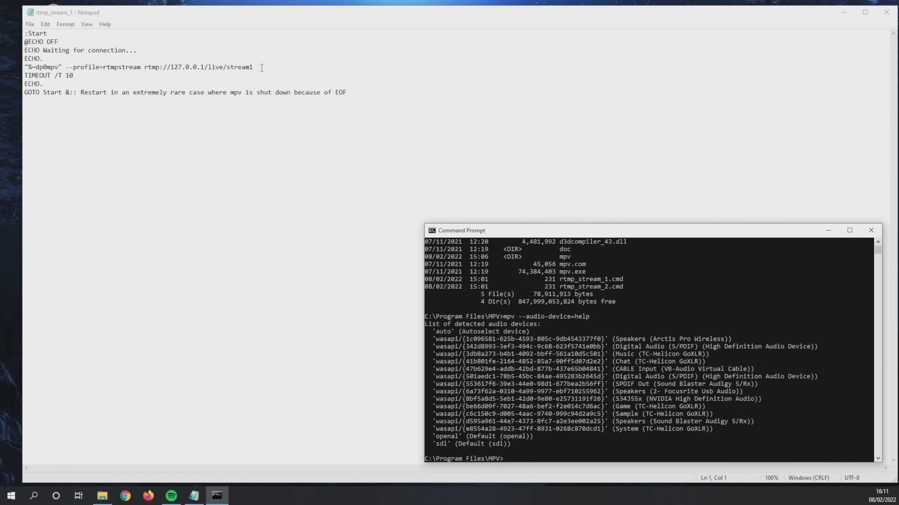
In rtmp_stream_1, insert --audio-device=wasapi/{e8554a28-4923-47ff-8931-0268c870dcd1} before the stream1 URL, copying the System (TC-Helicon GoXLR) ID from the Command Prompt
click(144, 68)
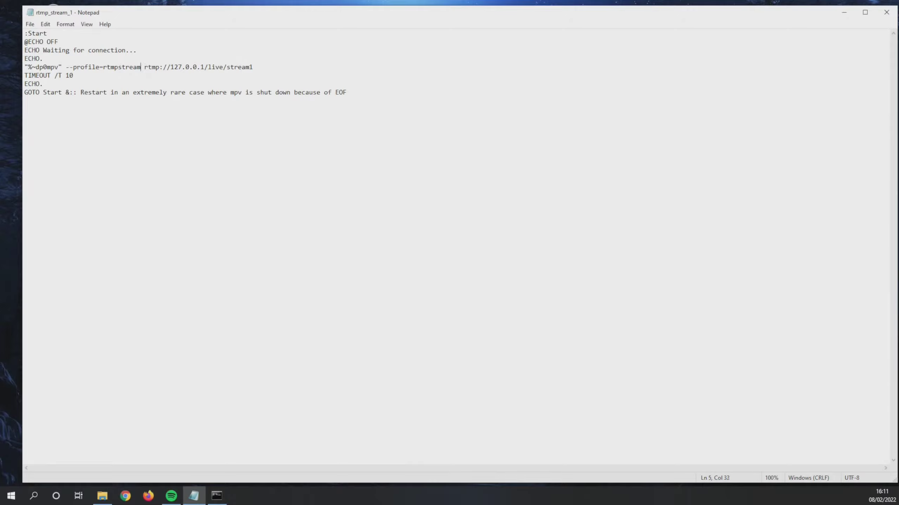
text(--audio )
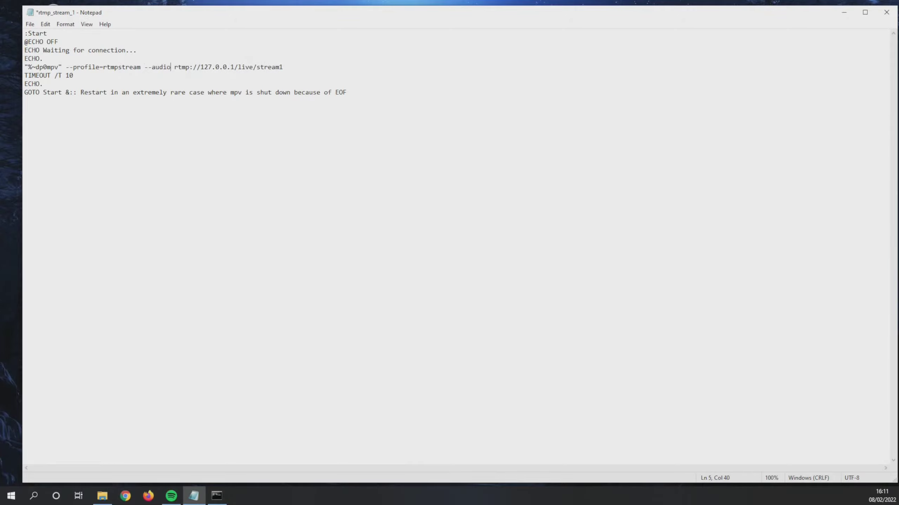
text(-device=)
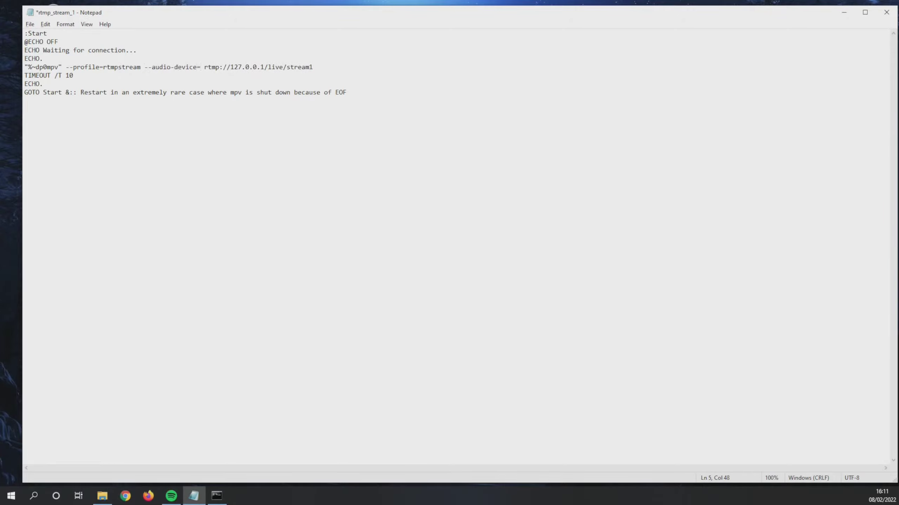
key(alt+Tab)
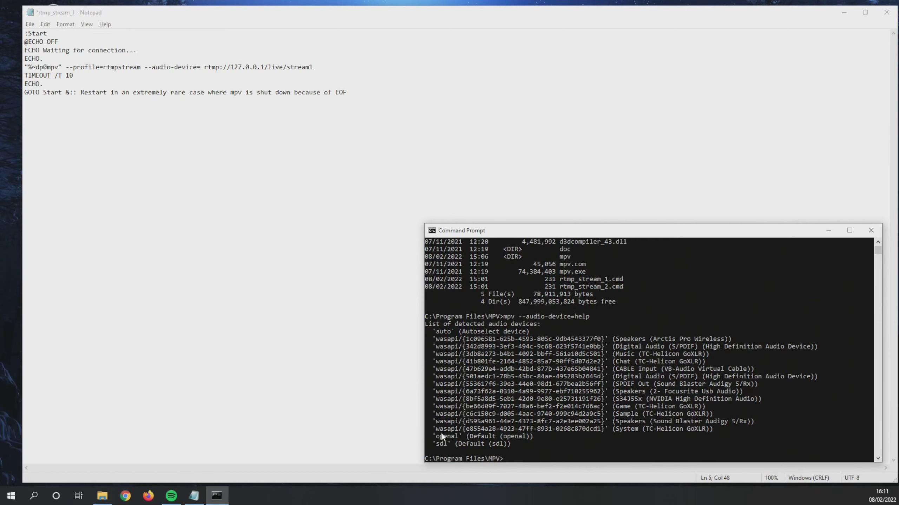
drag(435, 429, 603, 431)
right_click(601, 429)
click(201, 67)
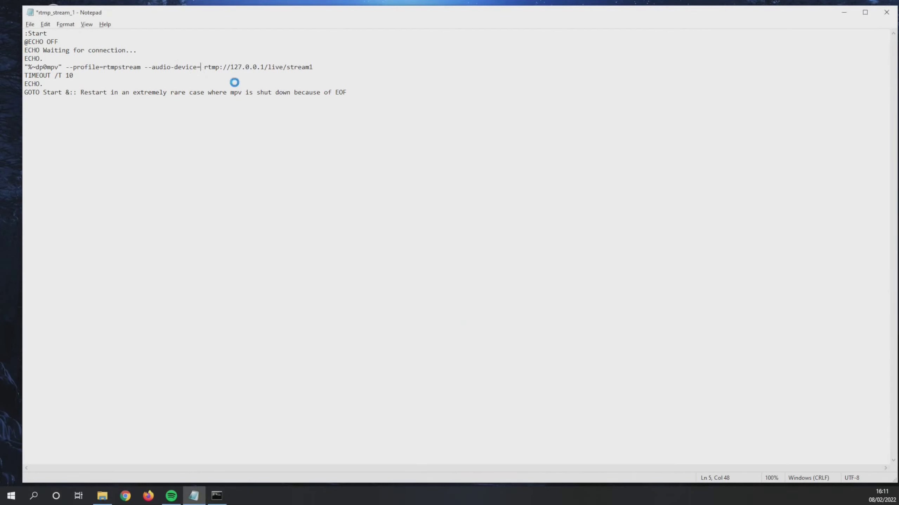
text(wasapi/{e8554a28-4923-47ff-8931-0268c870dcd1})
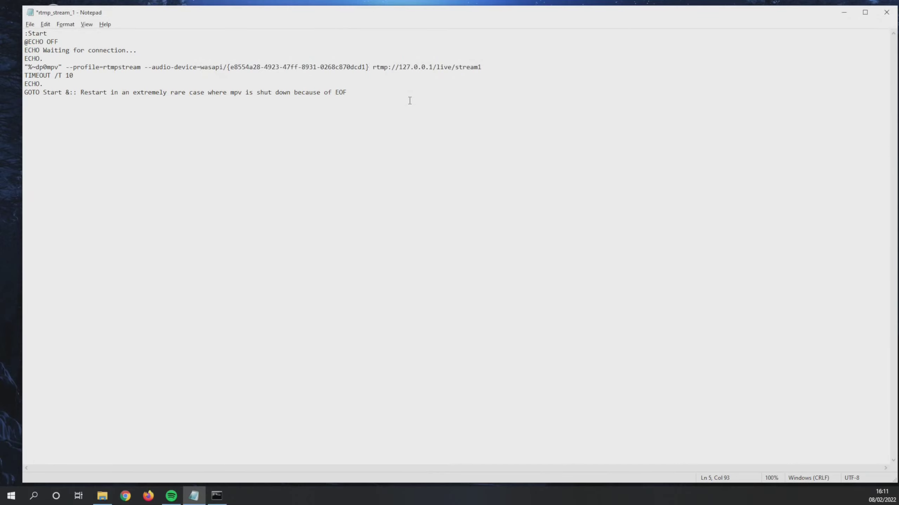
Save the edited rtmp_stream_1 script and close it
key(alt+Tab)
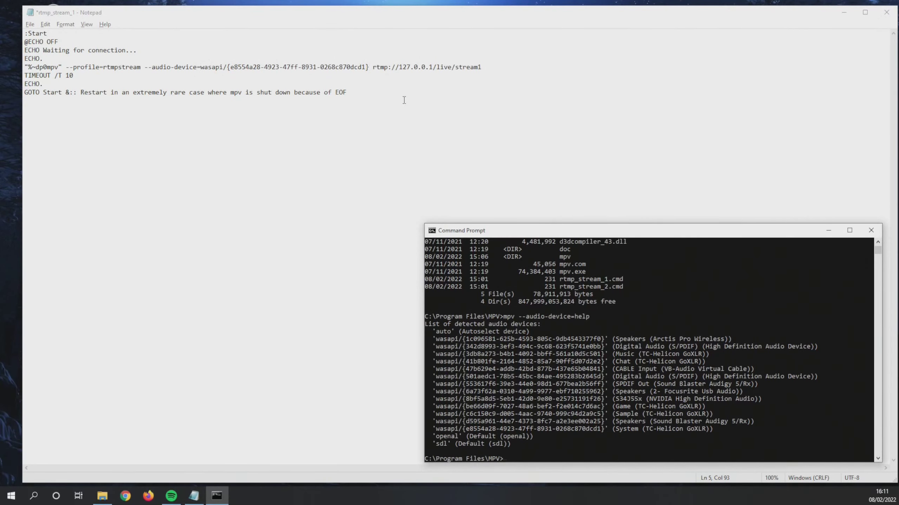
click(30, 24)
click(44, 66)
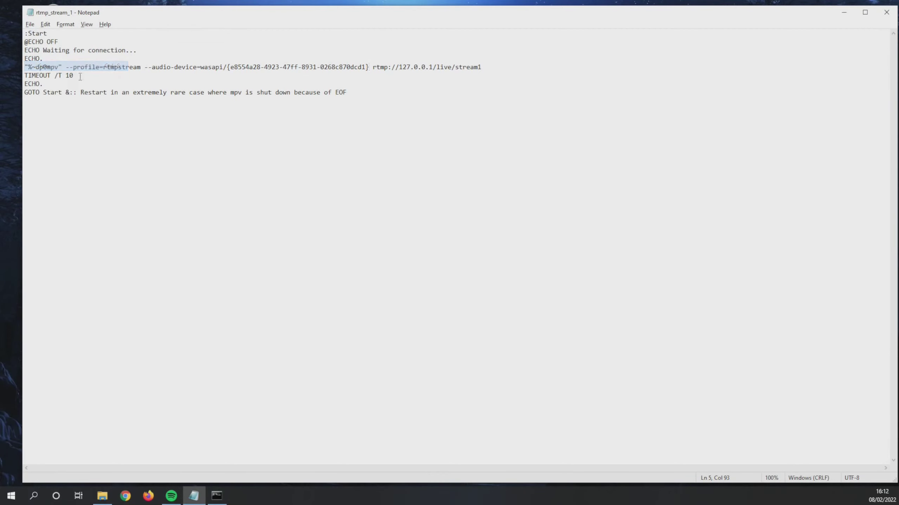
click(887, 12)
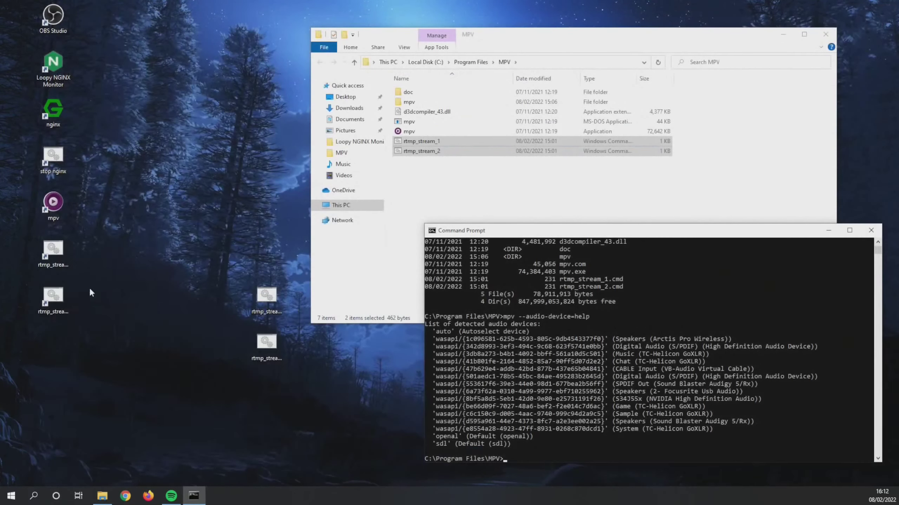
Open the desktop copy of rtmp_stream_2 for editing and insert --audio-device= between the rtmpstream profile option and the stream2 URL
double_click(268, 352)
right_click(268, 352)
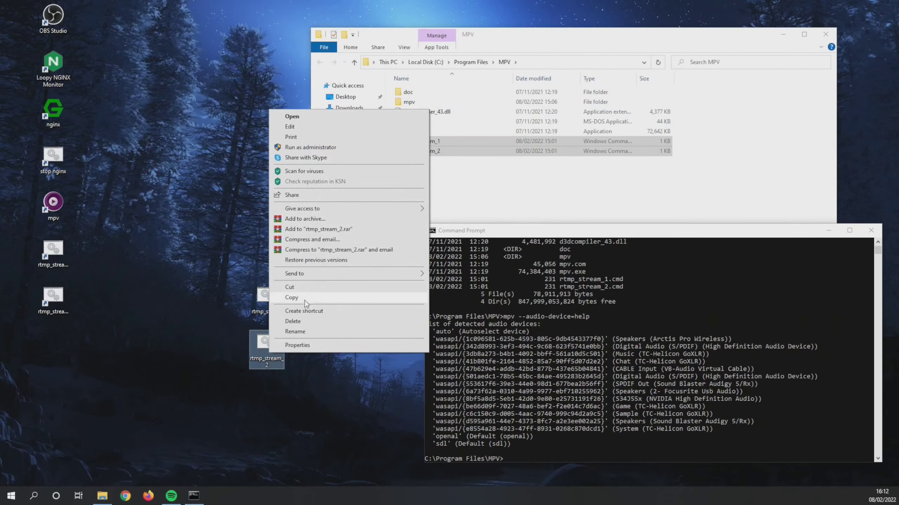
click(294, 126)
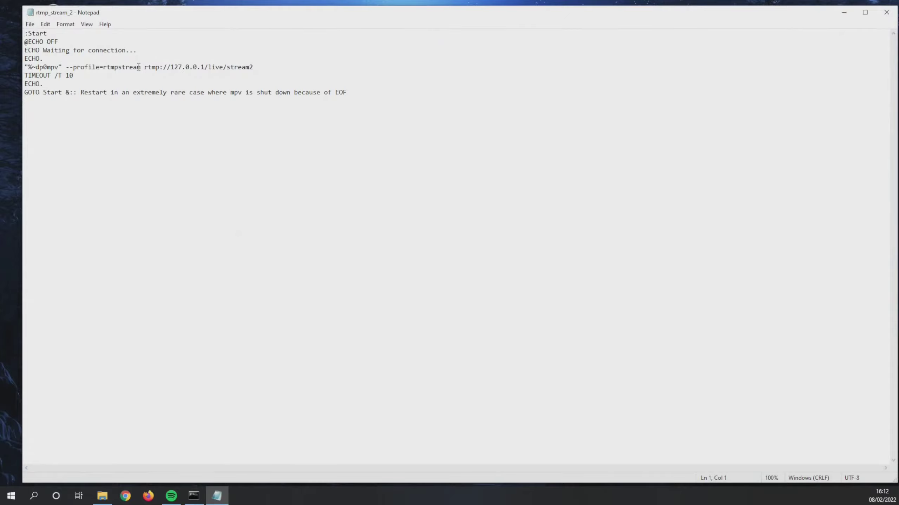
click(142, 67)
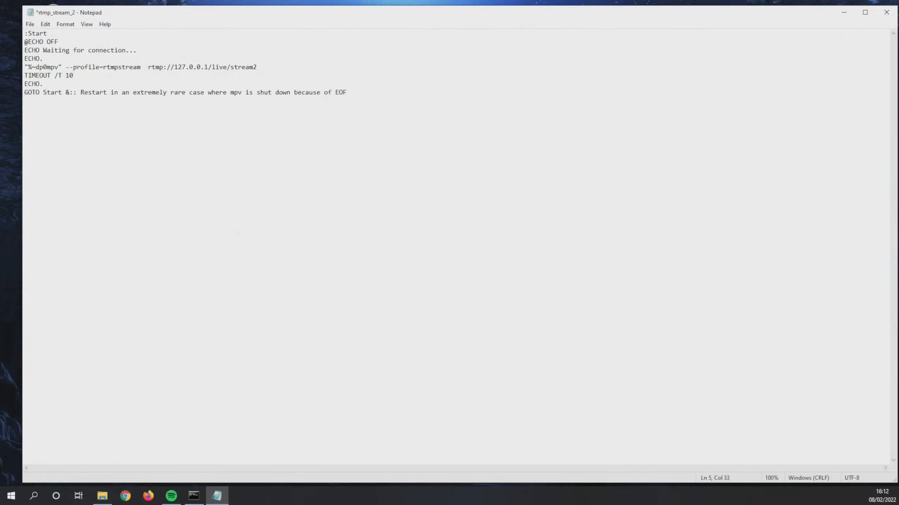
text(--adu)
key(BackSpace)
key(BackSpace)
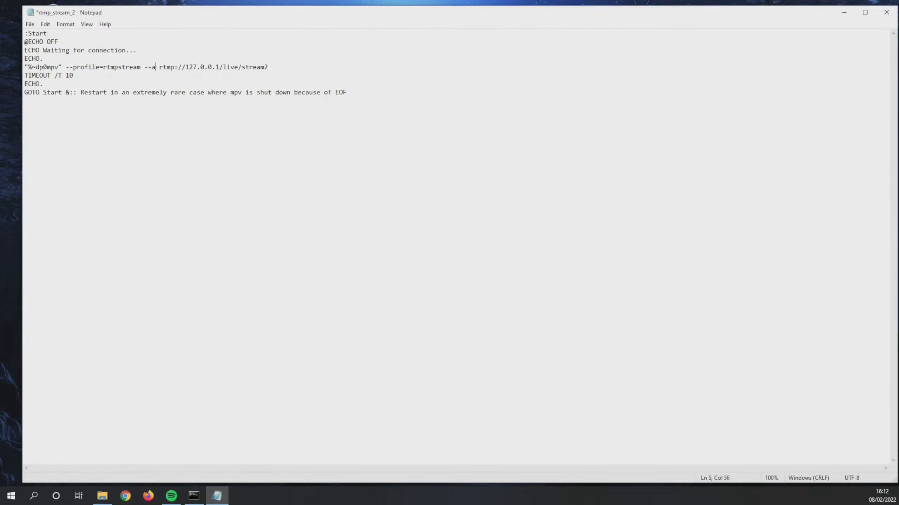
text(udi)
text(o-device)
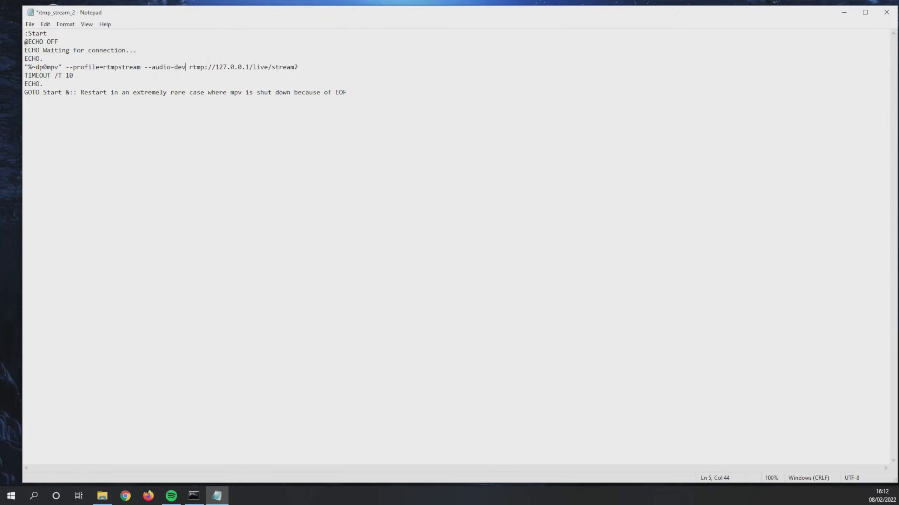
text(=)
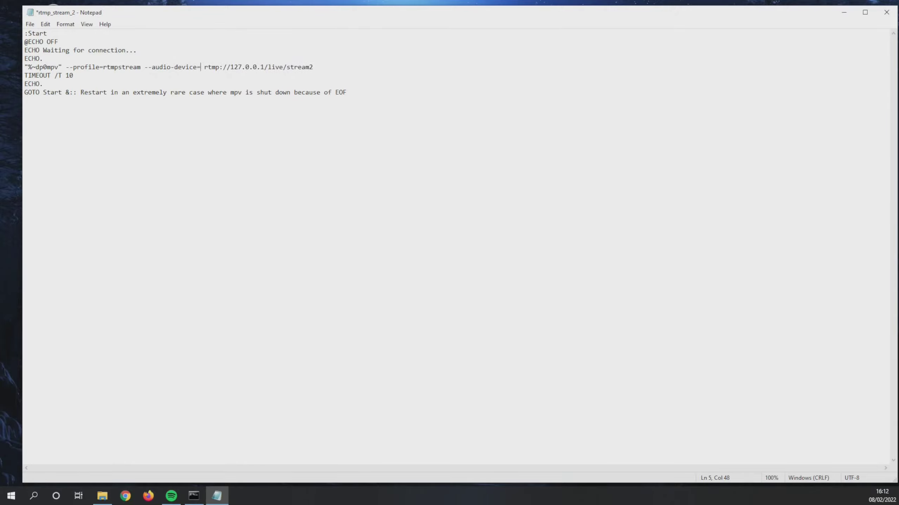
Copy the CABLE Input (VB-Audio Virtual Cable) ID wasapi/{47b629e4-addb-42bd-877b-437e65b04841} from the Command Prompt and paste it after --audio-device= in rtmp_stream_2
key(alt+Tab)
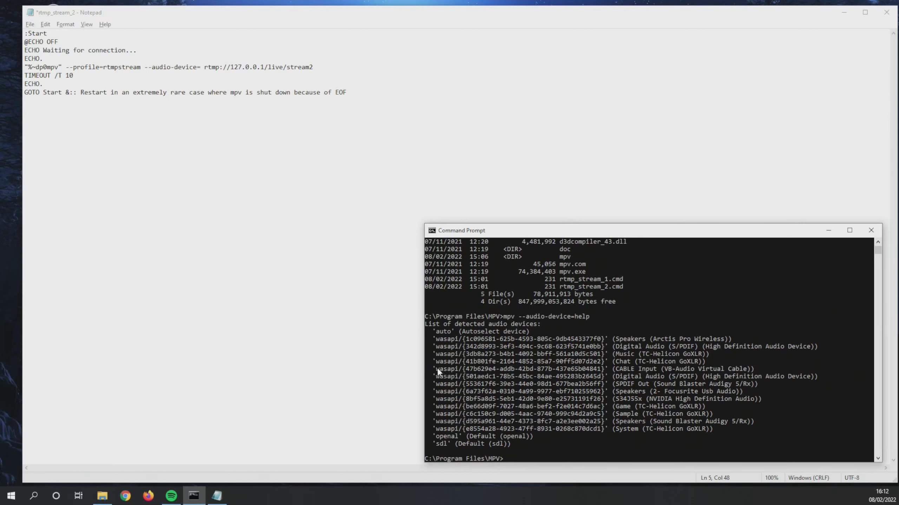
drag(436, 369, 599, 370)
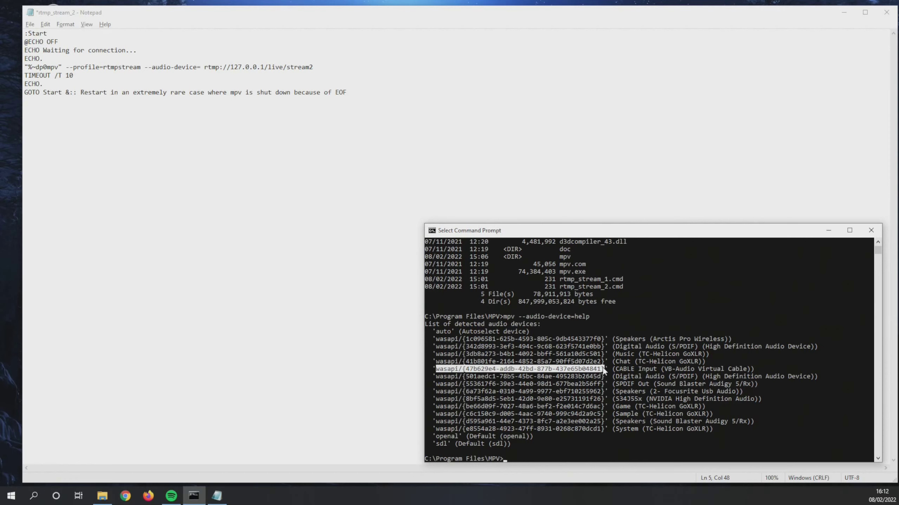
key(ctrl+c)
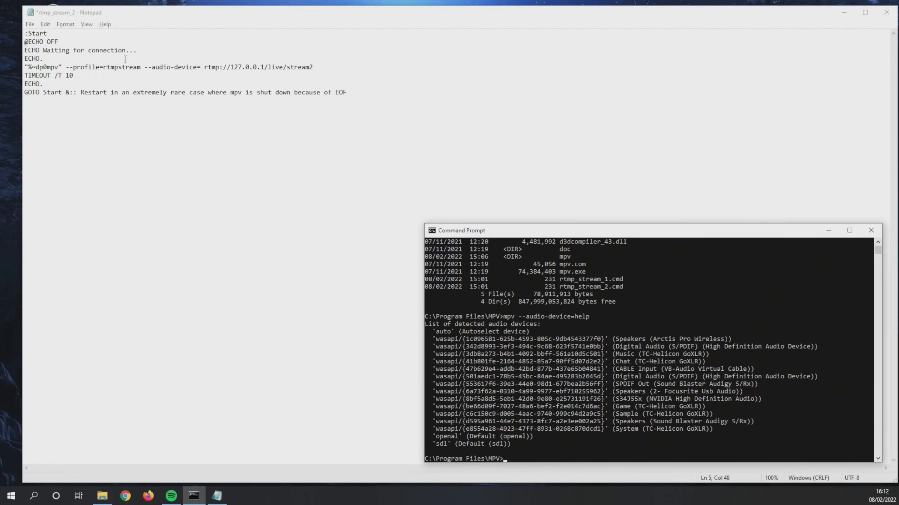
click(200, 68)
key(ctrl+v)
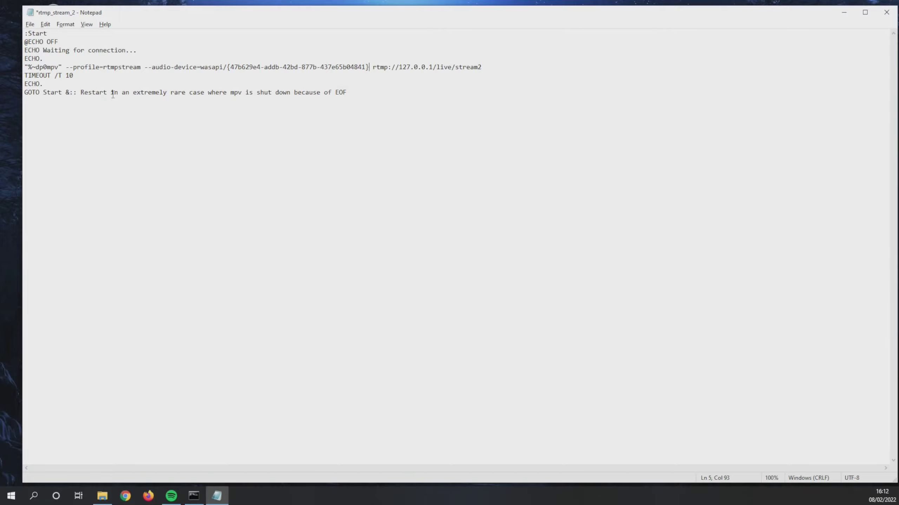
Save the edited rtmp_stream_2 script, close it, and close the Command Prompt
click(30, 24)
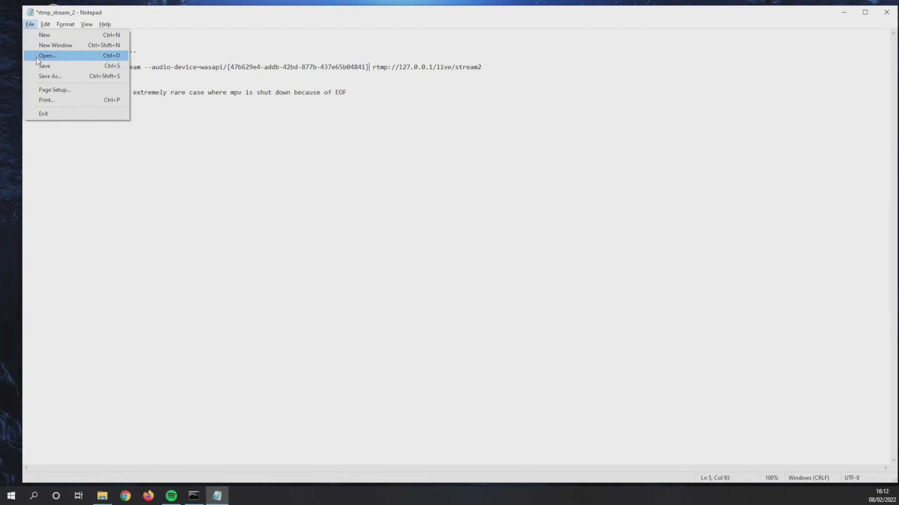
click(39, 66)
click(886, 12)
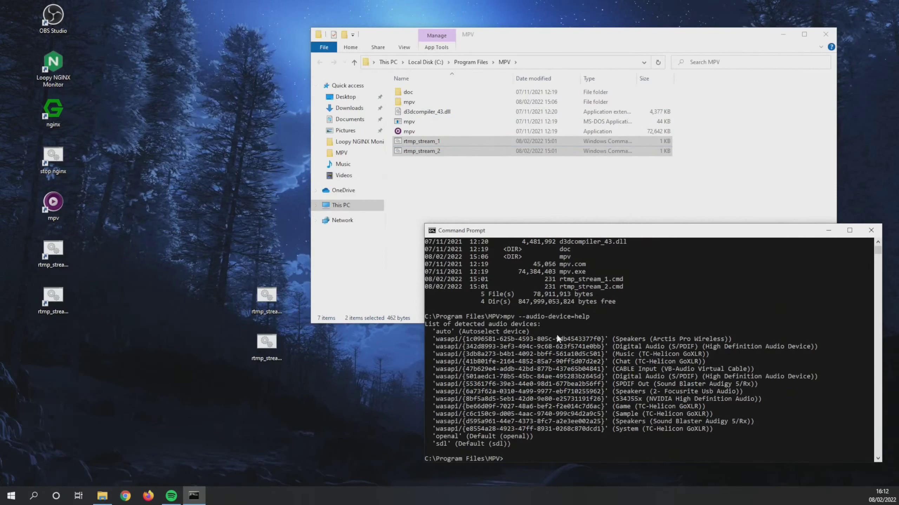
click(871, 230)
Move the edited rtmp_stream_1 and rtmp_stream_2 scripts from the desktop into the MPV folder, replacing the existing files, and close the folder
drag(221, 277, 317, 382)
drag(265, 300, 499, 217)
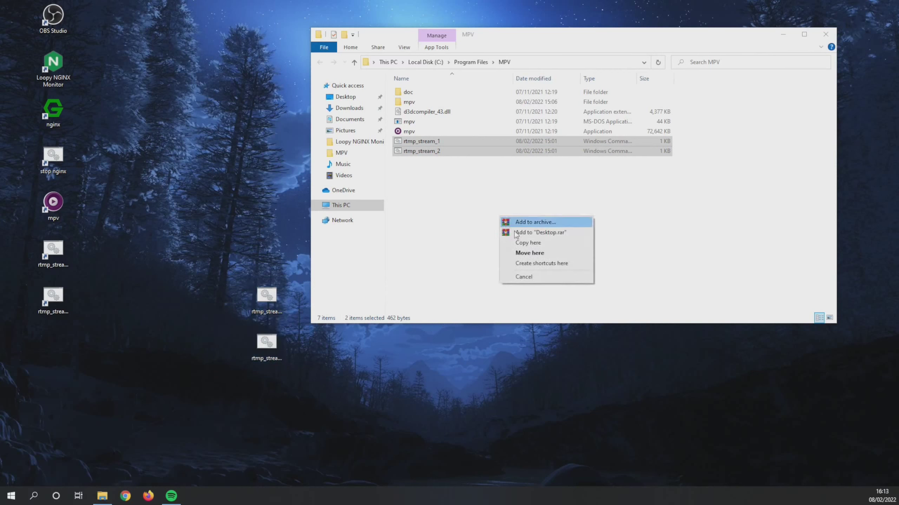
click(541, 252)
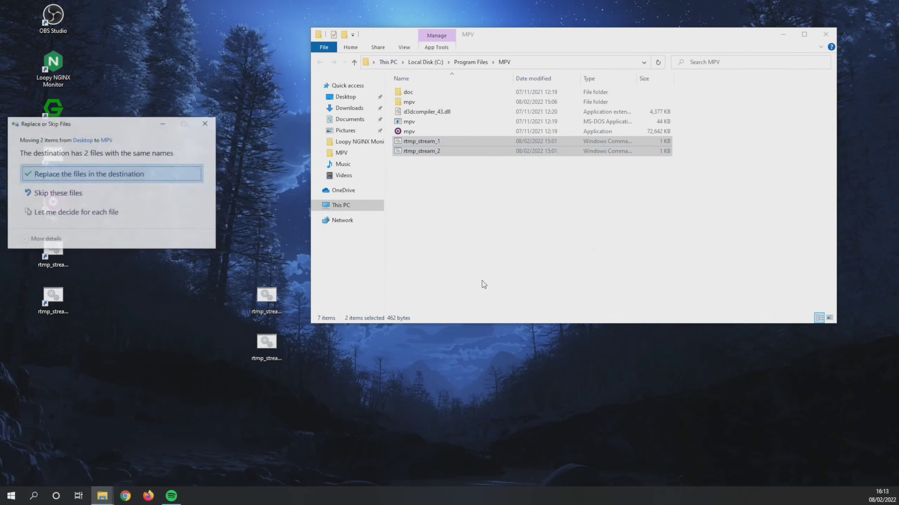
click(74, 177)
click(79, 201)
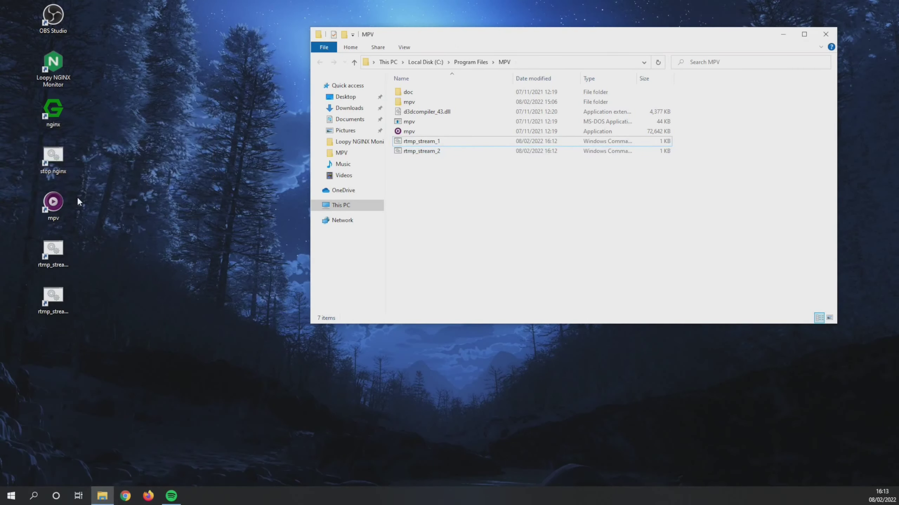
click(827, 34)
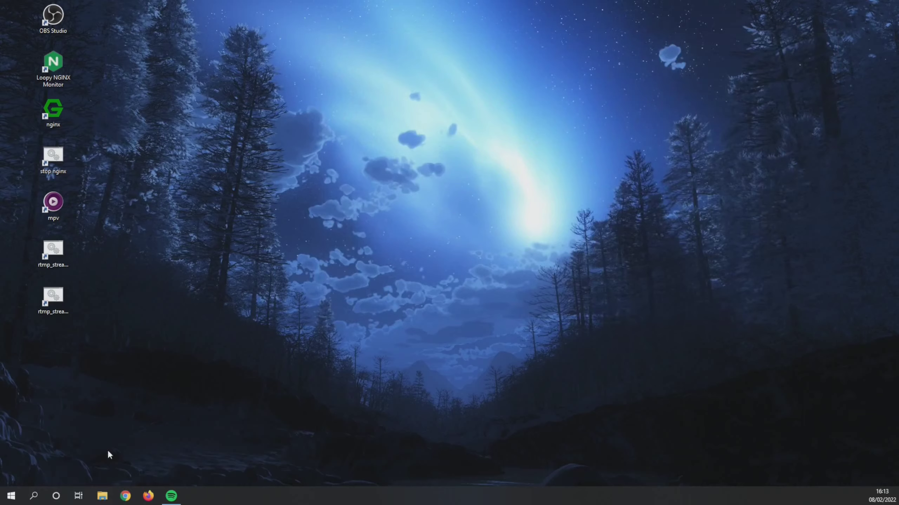
Launch OBS Studio and Loopy NGINX Monitor from the desktop, leaving OBS minimized and the monitor visible
double_click(53, 16)
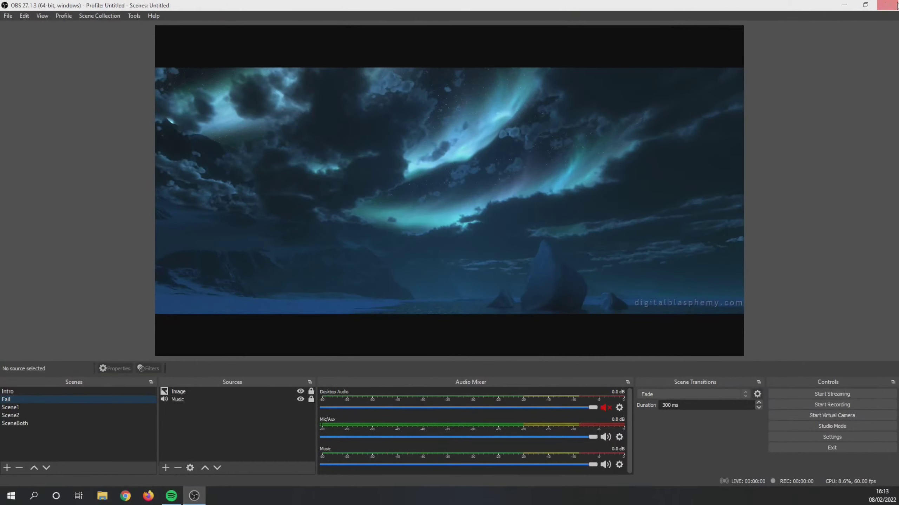
click(845, 5)
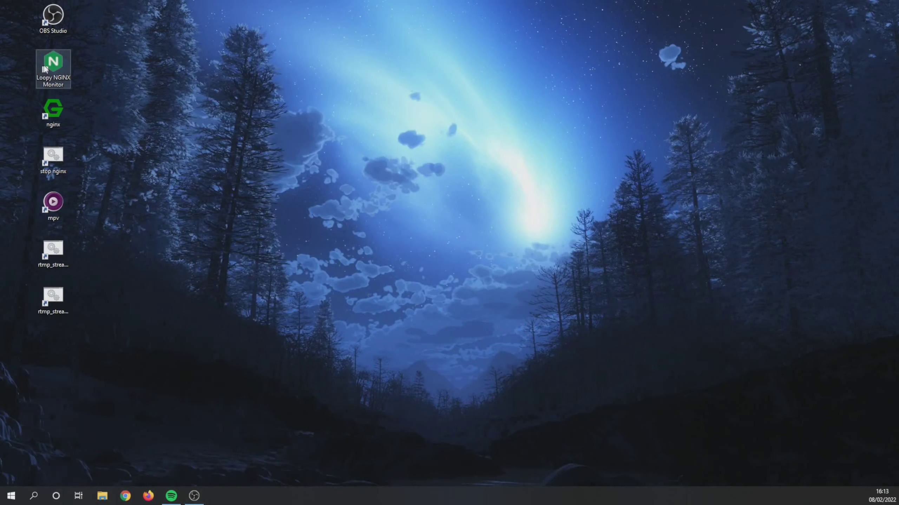
click(198, 499)
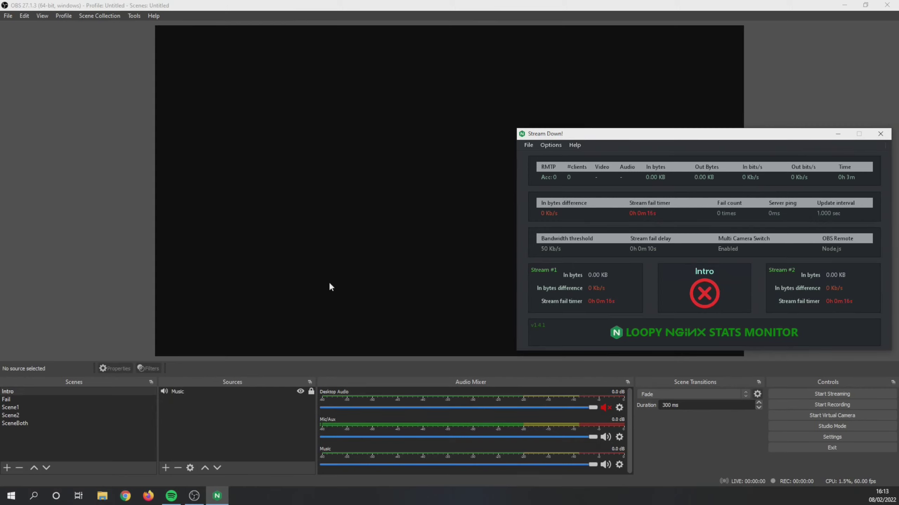
click(844, 5)
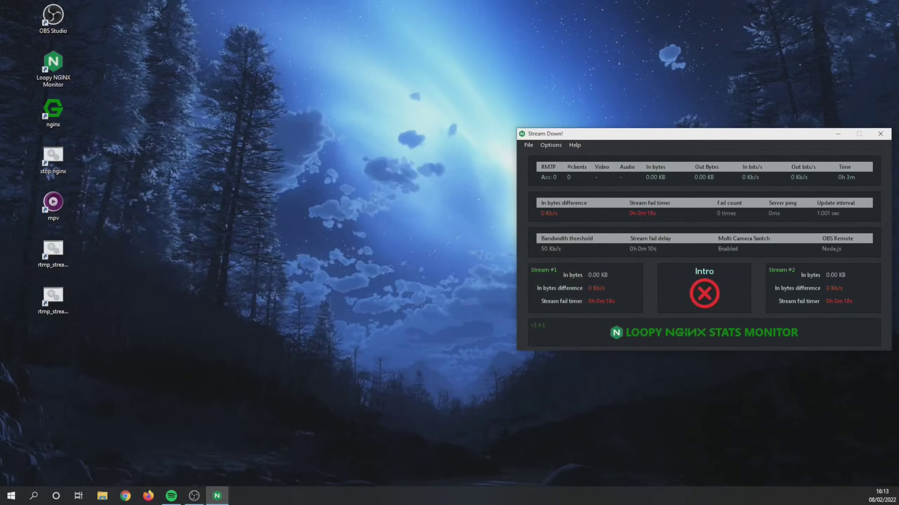
Run rtmp_stream_1 and rtmp_stream_2 from their desktop shortcuts and arrange their console windows so both can be seen
double_click(60, 259)
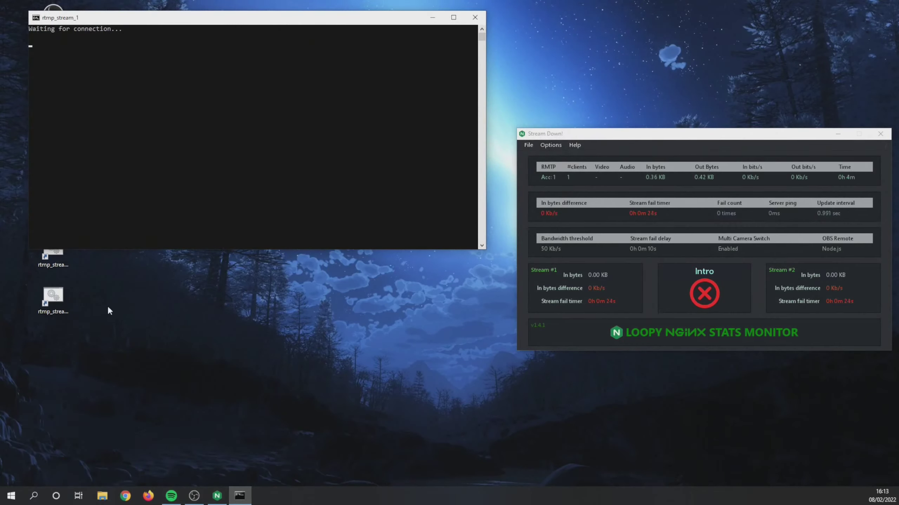
click(62, 303)
double_click(62, 303)
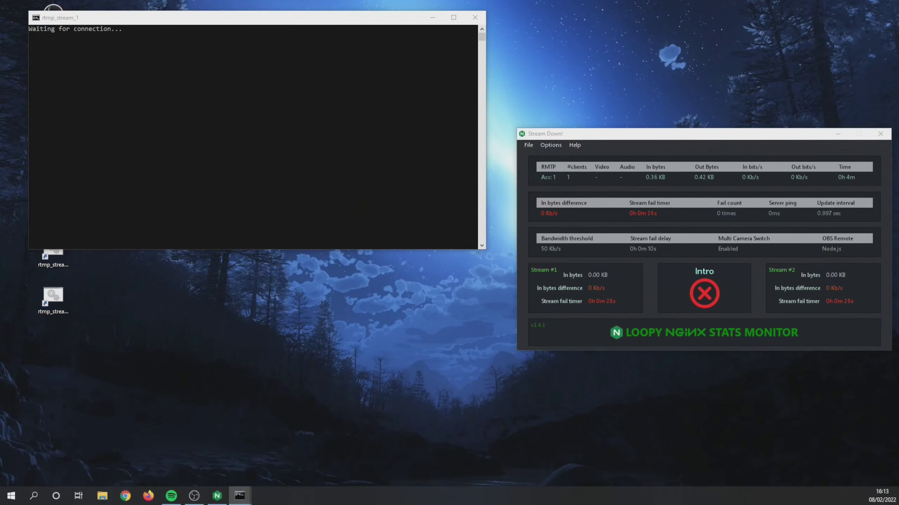
drag(367, 182, 378, 192)
click(377, 176)
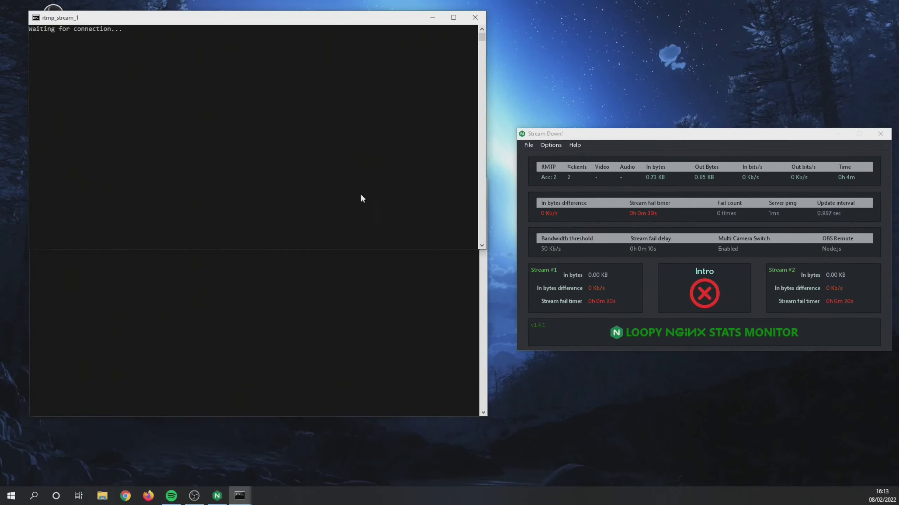
click(311, 311)
drag(311, 194, 293, 121)
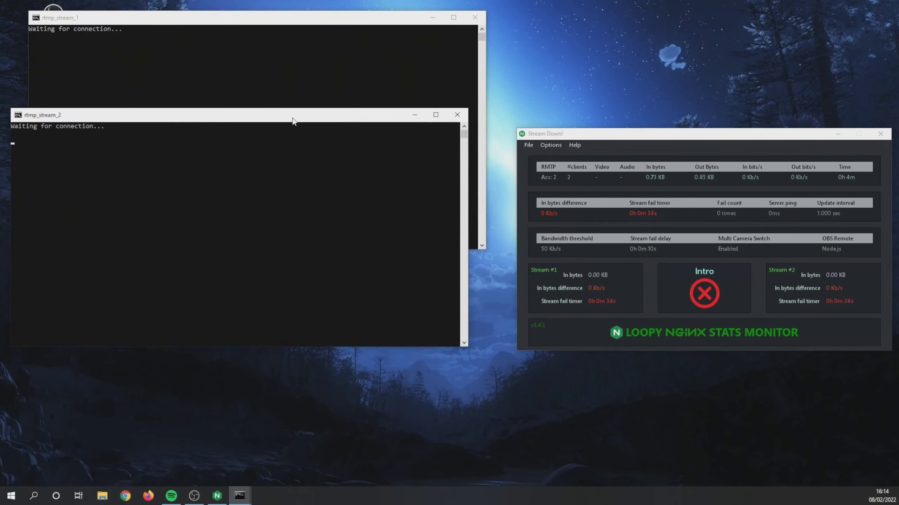
drag(315, 23, 371, 25)
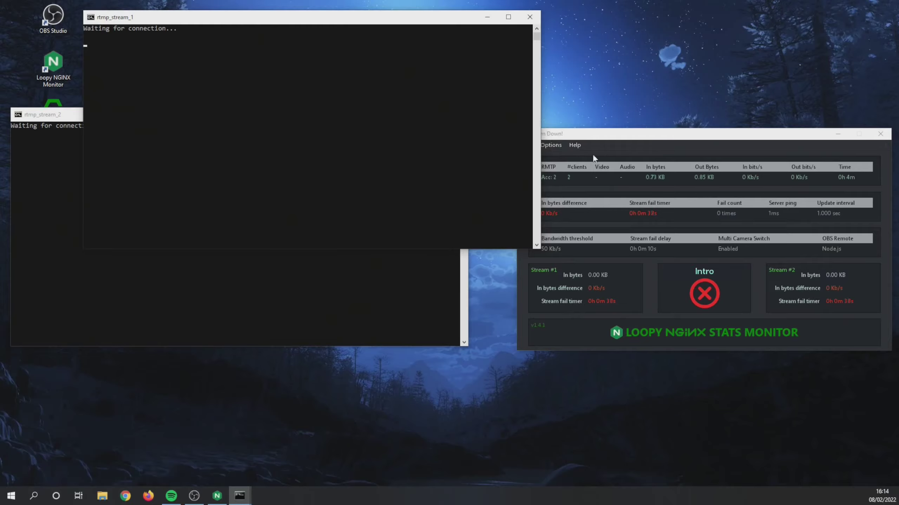
Switch to OBS and select Scene1
click(194, 496)
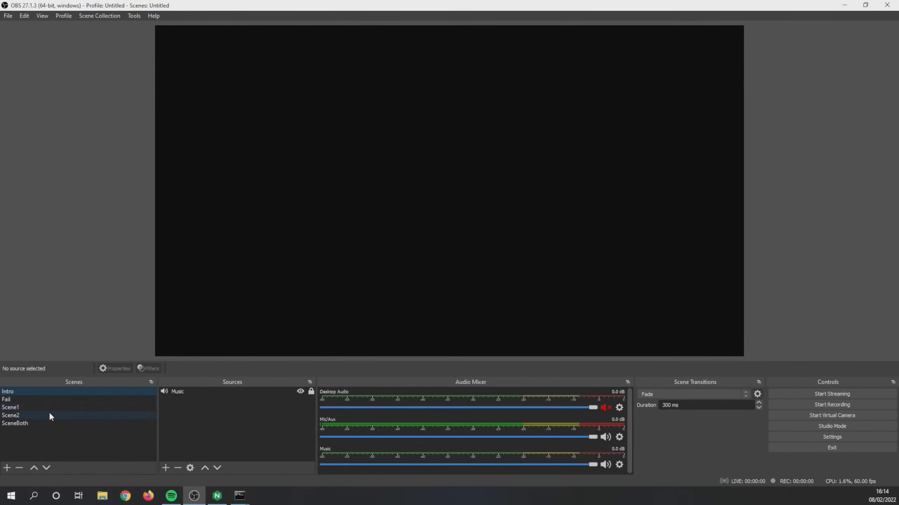
click(50, 407)
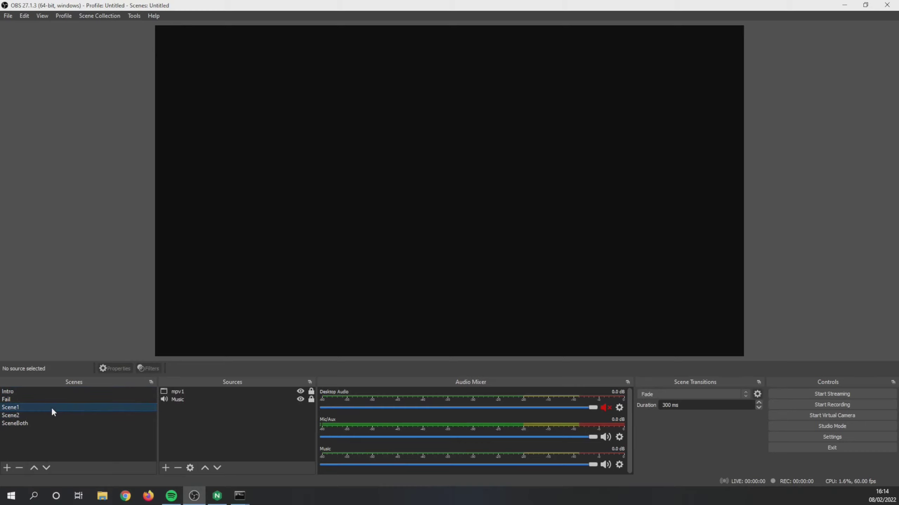